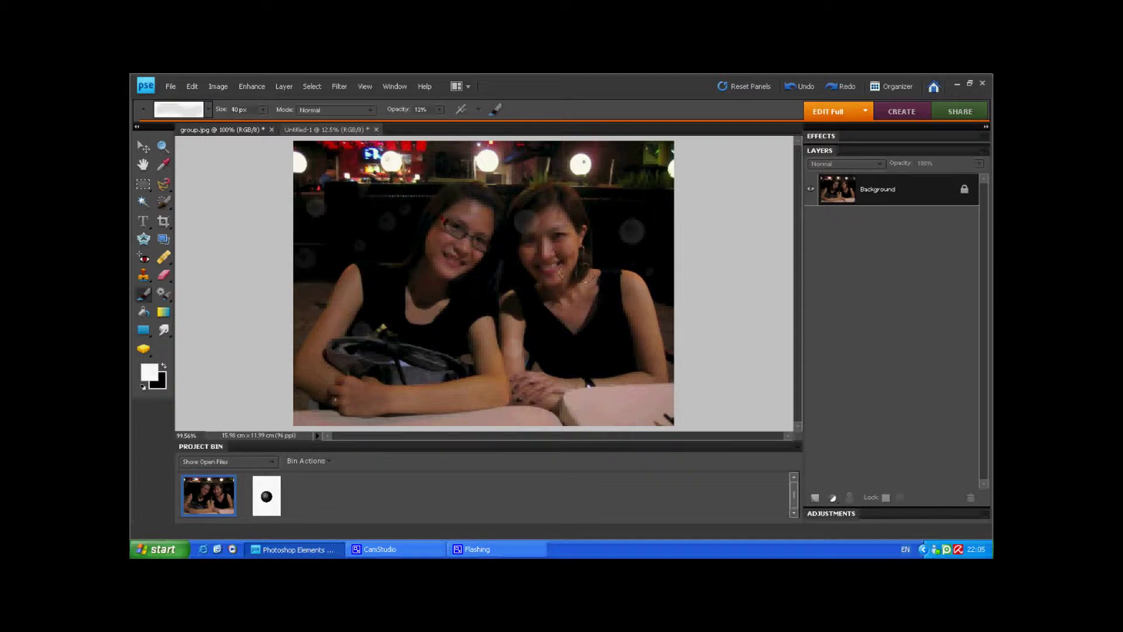
Enlarge the clone brush and zoom in on the hand resting on the woman's shoulder.
key("s")
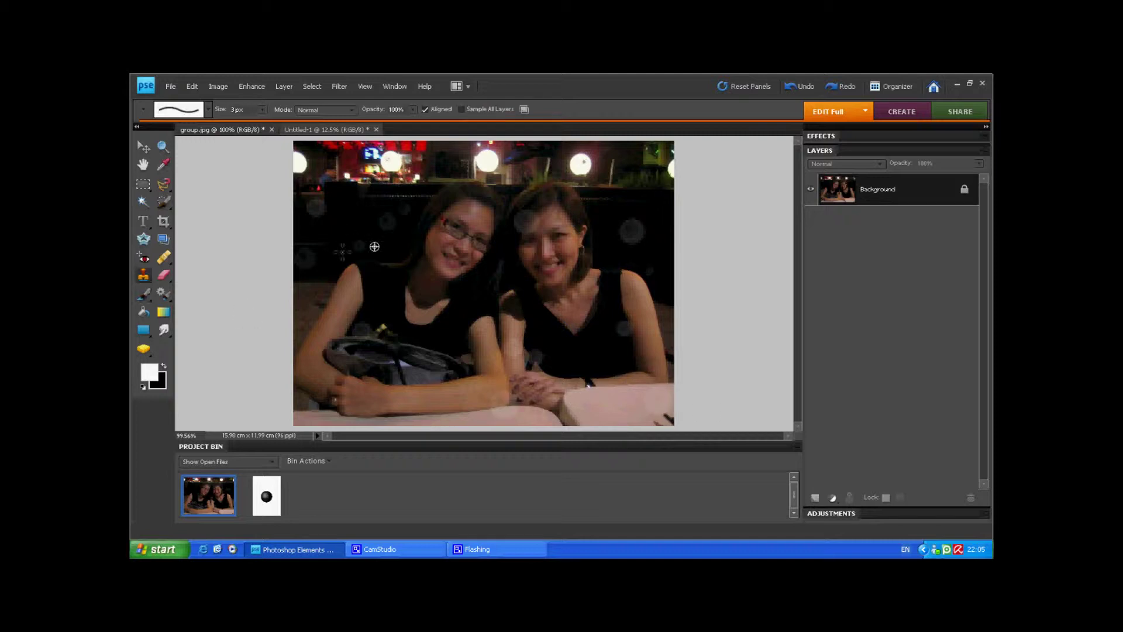
key("bracketright")
key("bracketright")
key("bracketright")
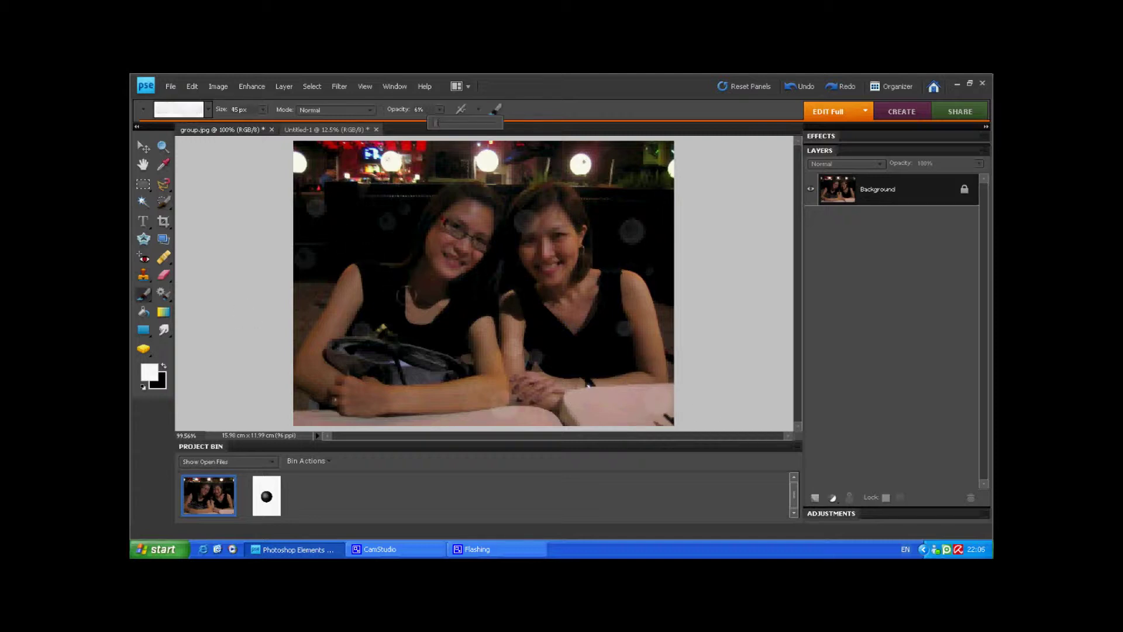
key("ctrl+equal")
key("ctrl+equal")
key("s")
key("ctrl+equal")
key("ctrl+equal")
Set the Brush to 100% opacity and paint white around the hand.
key("b")
key("0")
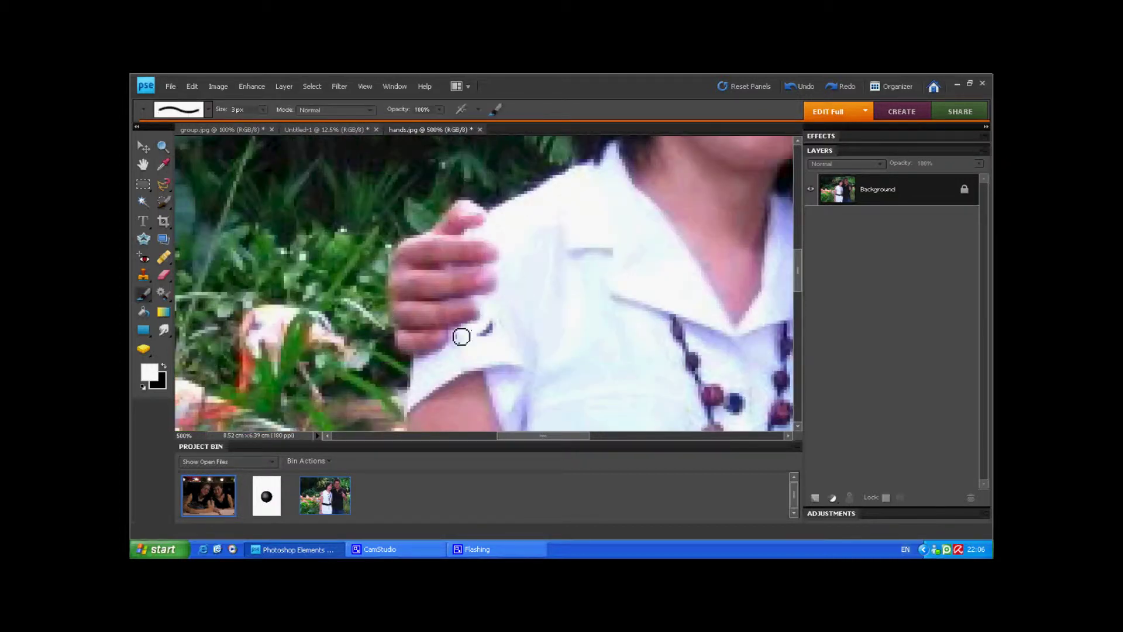
mouse_move(458, 354)
left_mouse_down()
mouse_move(392, 366)
mouse_move(336, 301)
left_mouse_up()
scroll(468, 275, "up", 1)
mouse_move(483, 263)
left_mouse_down()
mouse_move(468, 244)
mouse_move(439, 260)
mouse_move(341, 272)
mouse_move(351, 410)
left_mouse_up()
key("bracketright")
key("bracketright")
key("bracketright")
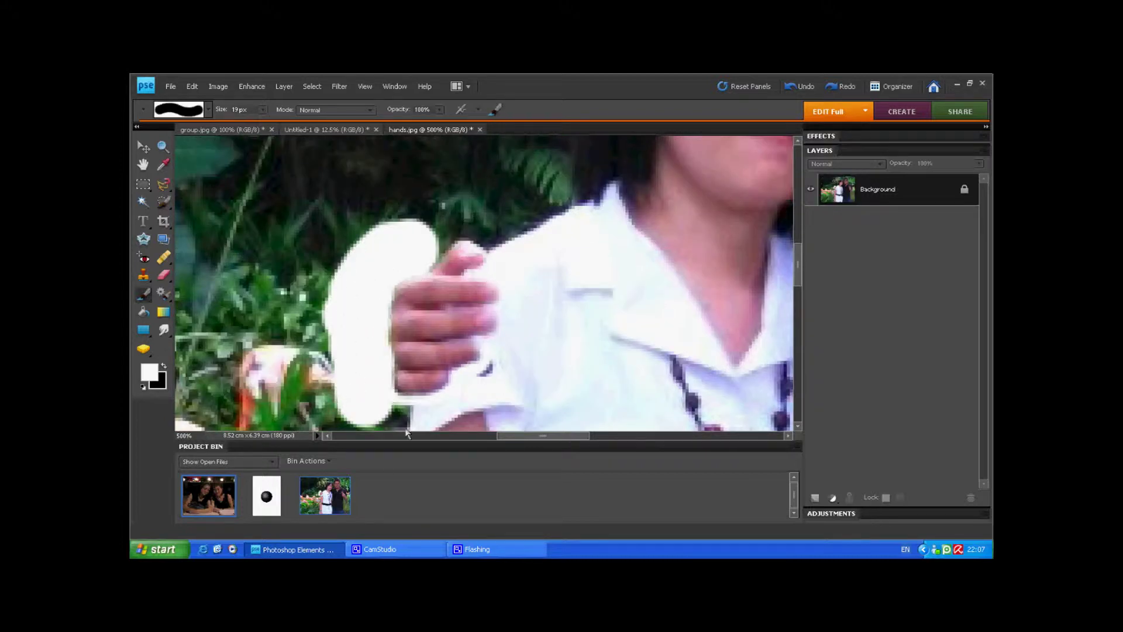
key("bracketleft")
key("bracketleft")
key("bracketleft")
Glance at the group photo, then paint white above the hand with a 20 px brush.
key("ctrl+Tab")
key("bracketright")
key("bracketright")
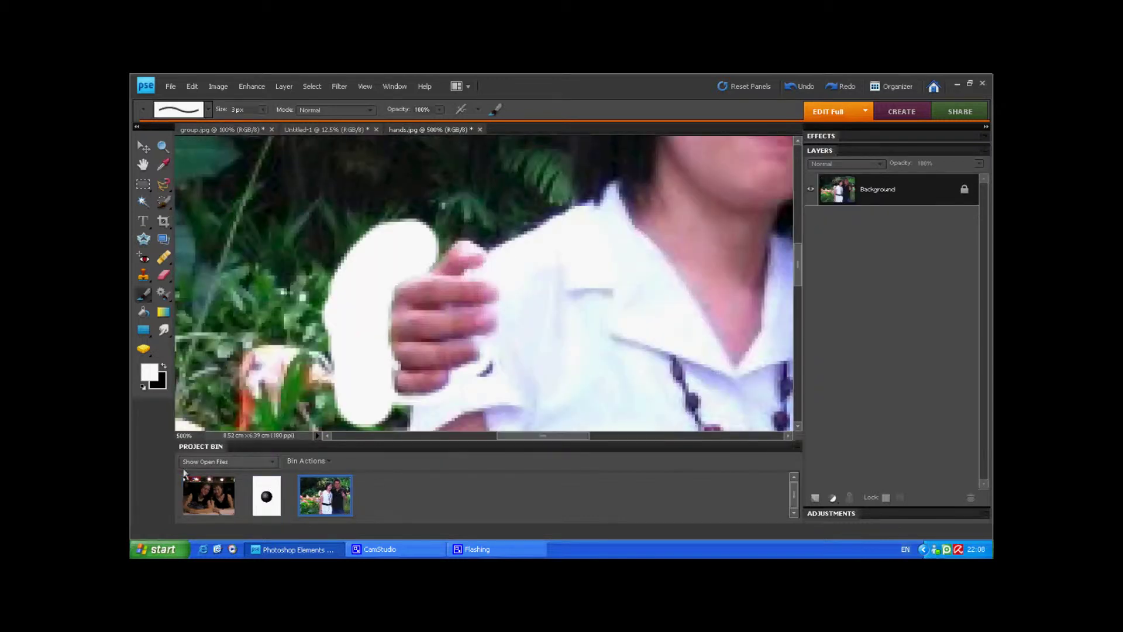
left_click(331, 500)
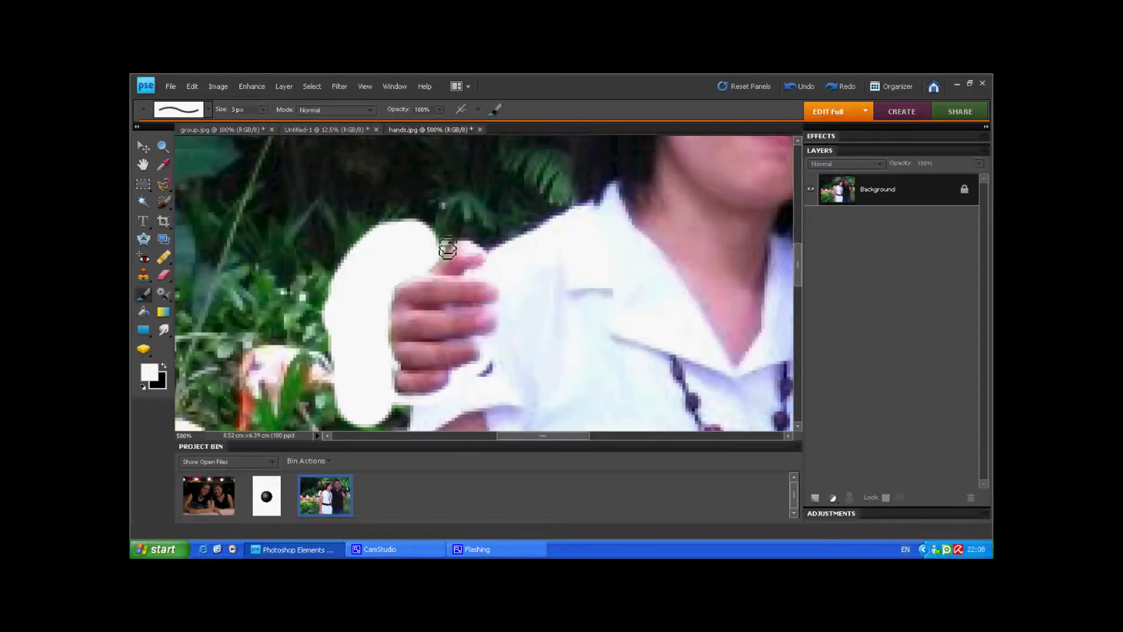
key("bracketright")
key("bracketright")
key("bracketright")
mouse_move(515, 234)
left_mouse_down()
mouse_move(462, 188)
mouse_move(402, 201)
left_mouse_up()
Zoom out and paint the couple and remaining photo white with a 250 px brush.
scroll(488, 284, "down", 1)
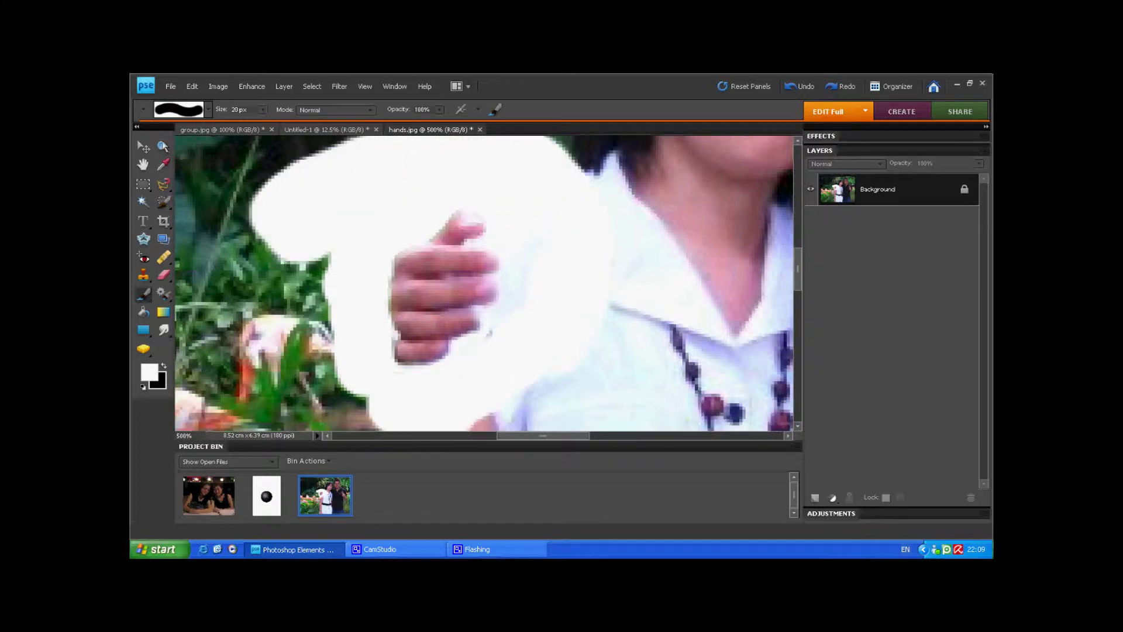
key("ctrl+minus")
key("ctrl+minus")
key("ctrl+minus")
key("ctrl+minus")
left_click_drag(468, 193, 614, 205)
key("ctrl+minus")
key("bracketright")
key("bracketright")
key("bracketright")
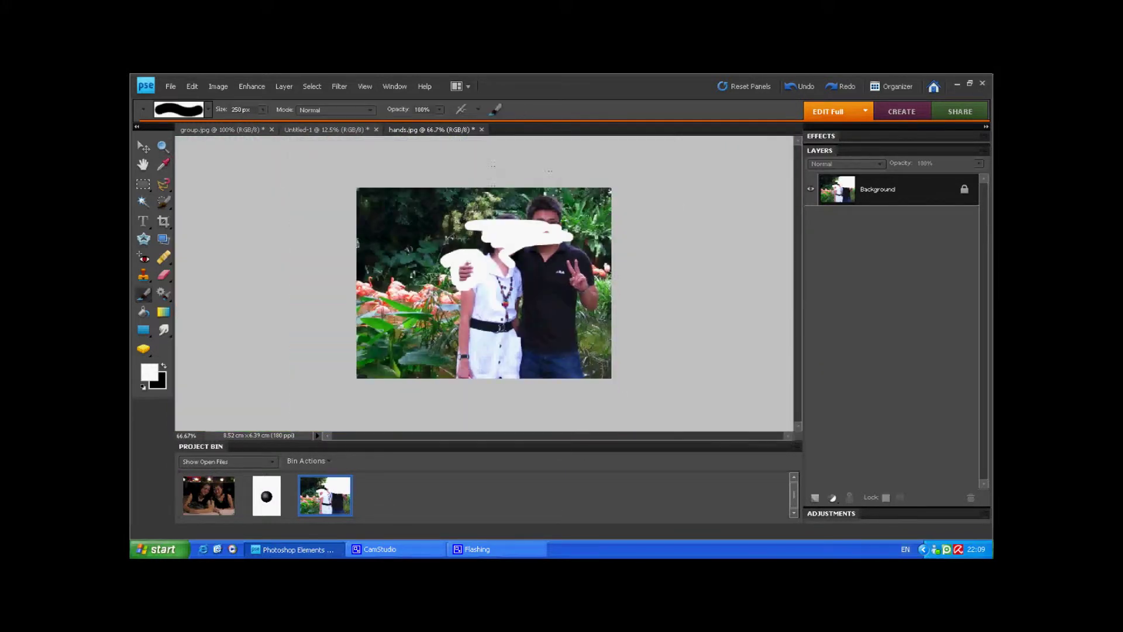
left_click_drag(398, 222, 574, 351)
left_click_drag(562, 292, 450, 293)
left_click(446, 273)
key("a")
key("ctrl+plus")
key("ctrl+plus")
key("ctrl+plus")
key("ctrl+plus")
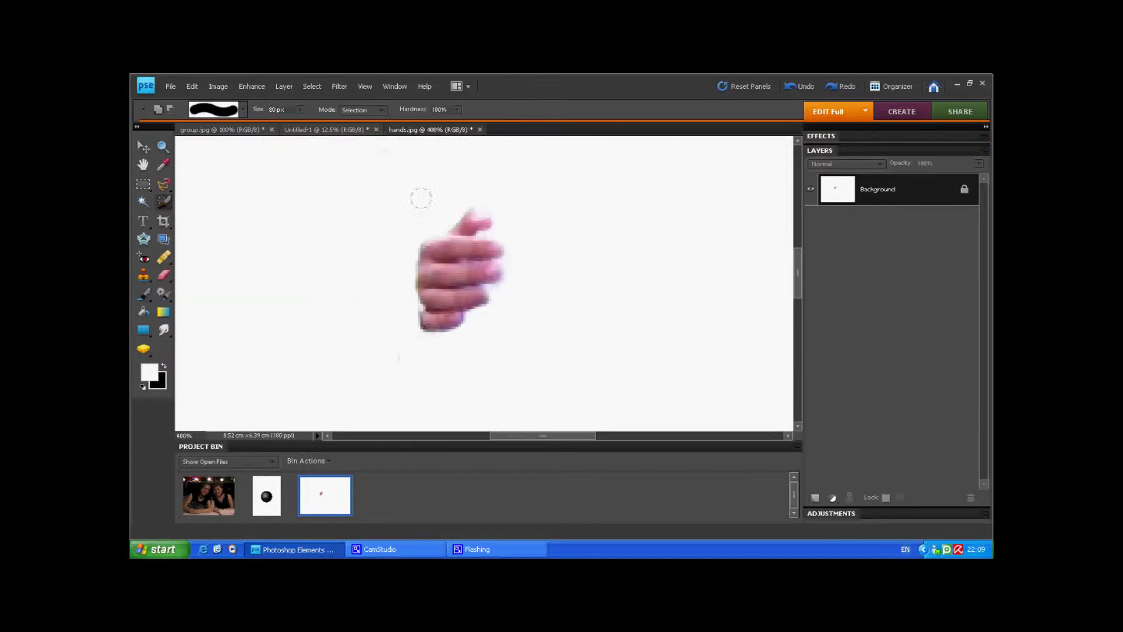
Brush a selection around the hand and drag it into group.jpg with transform handles.
key("s")
scroll(433, 326, "up", 1)
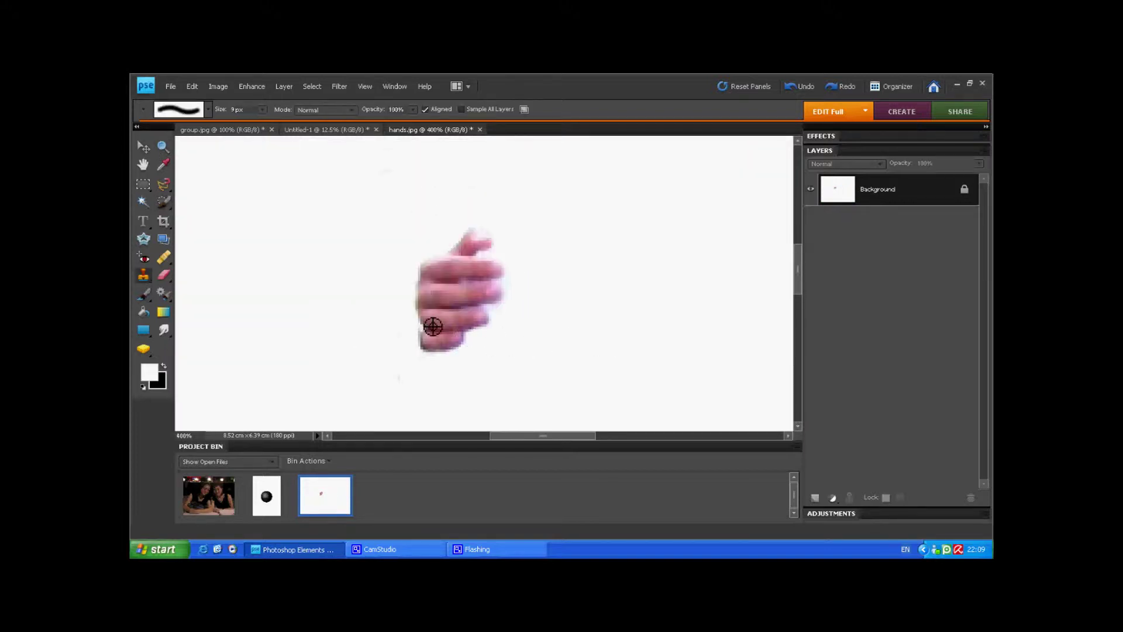
scroll(529, 306, "up", 1)
key("a")
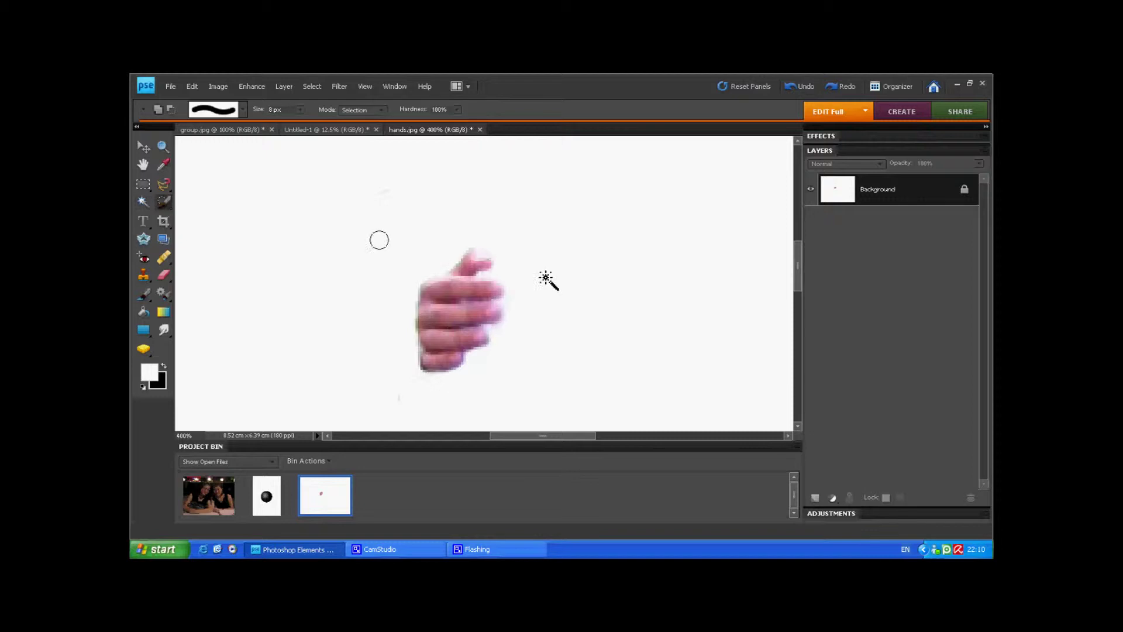
key("ctrl+plus")
key("ctrl+plus")
mouse_move(508, 235)
left_mouse_down()
mouse_move(477, 230)
mouse_move(493, 350)
left_mouse_up()
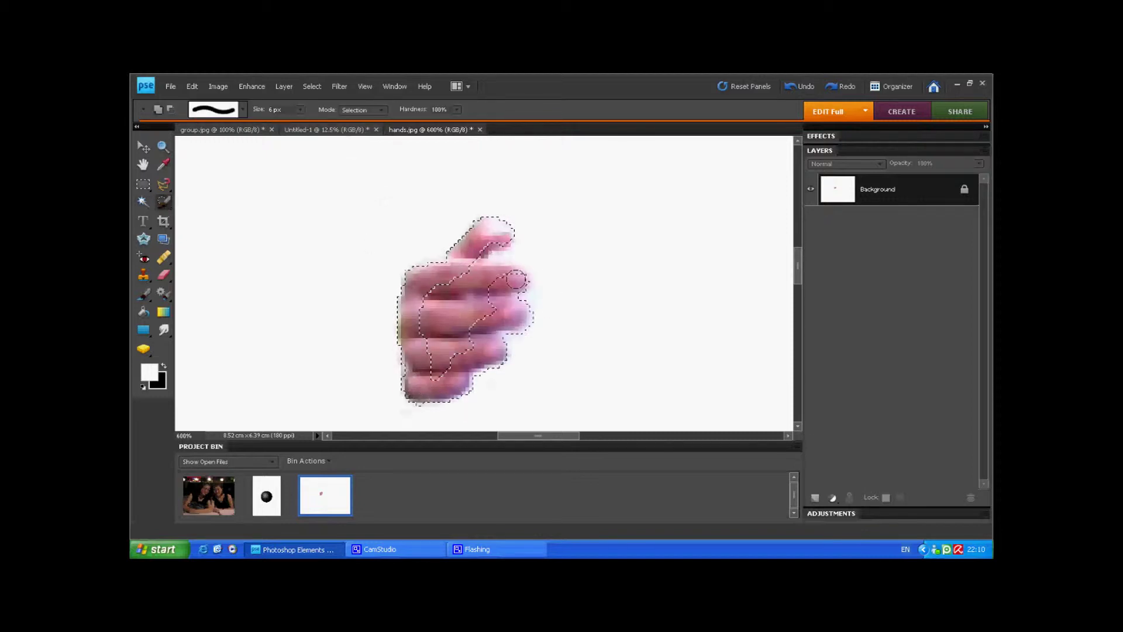
key("v")
left_click_drag(468, 299, 209, 495)
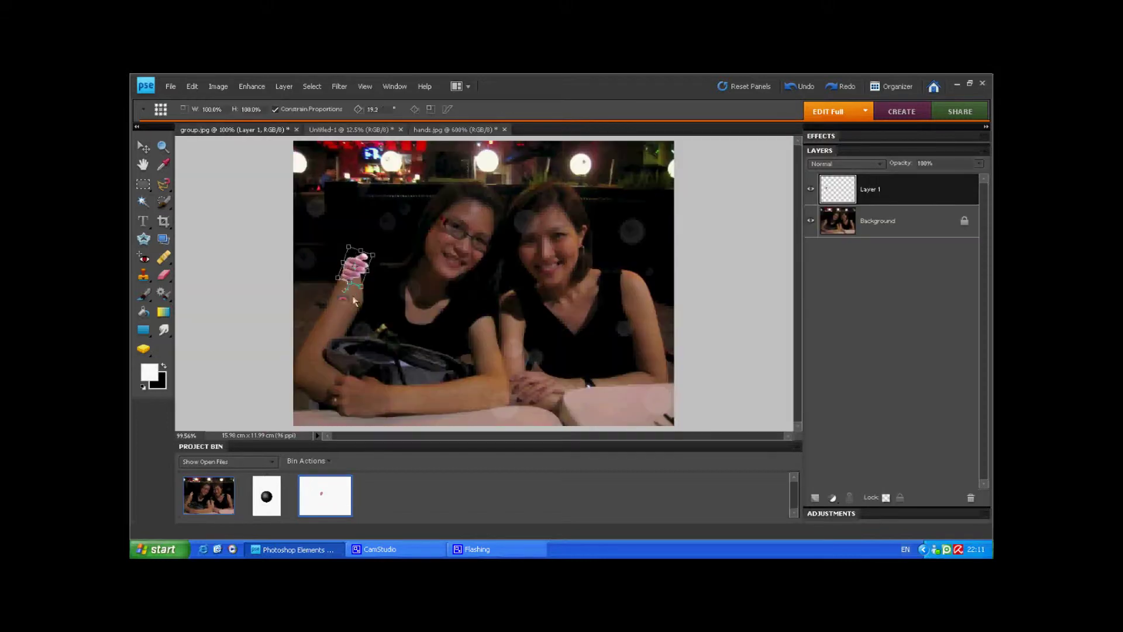
Commit the hand's placement, zoom in on it, and flatten group.jpg into one Background layer.
key("Return")
left_click(357, 271)
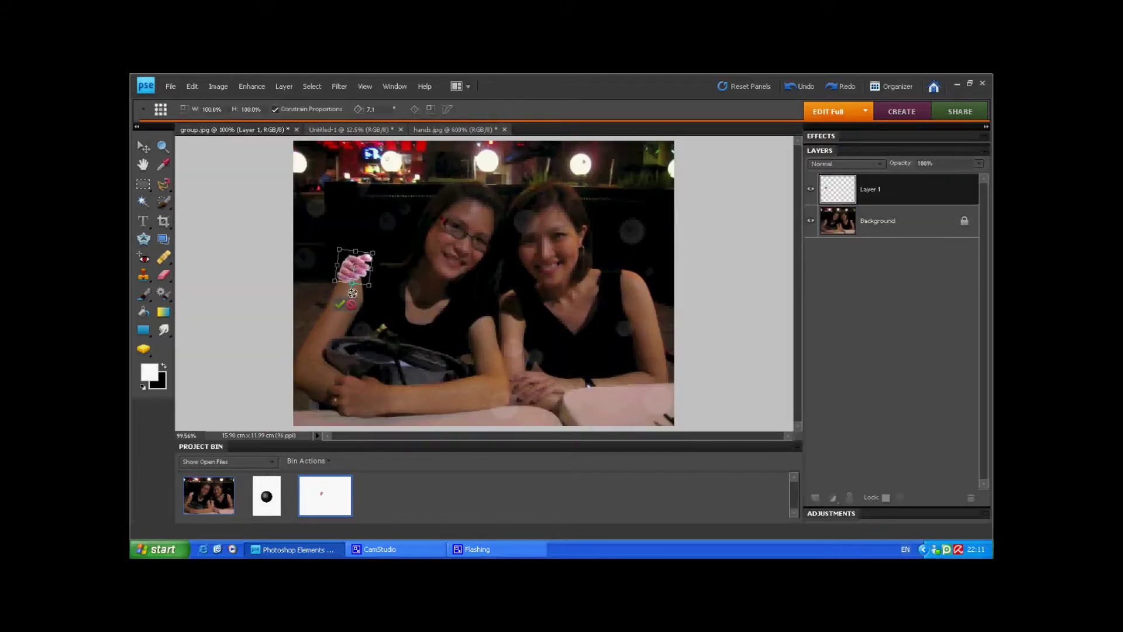
key("z")
left_click(328, 279)
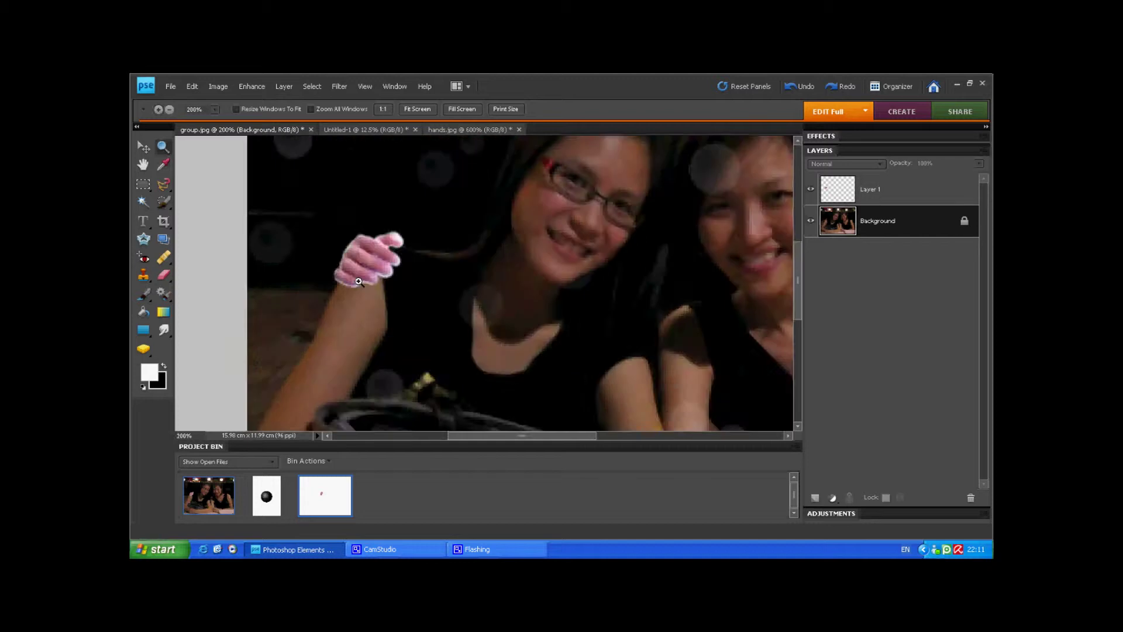
key("s")
right_click(853, 211)
left_click(877, 288)
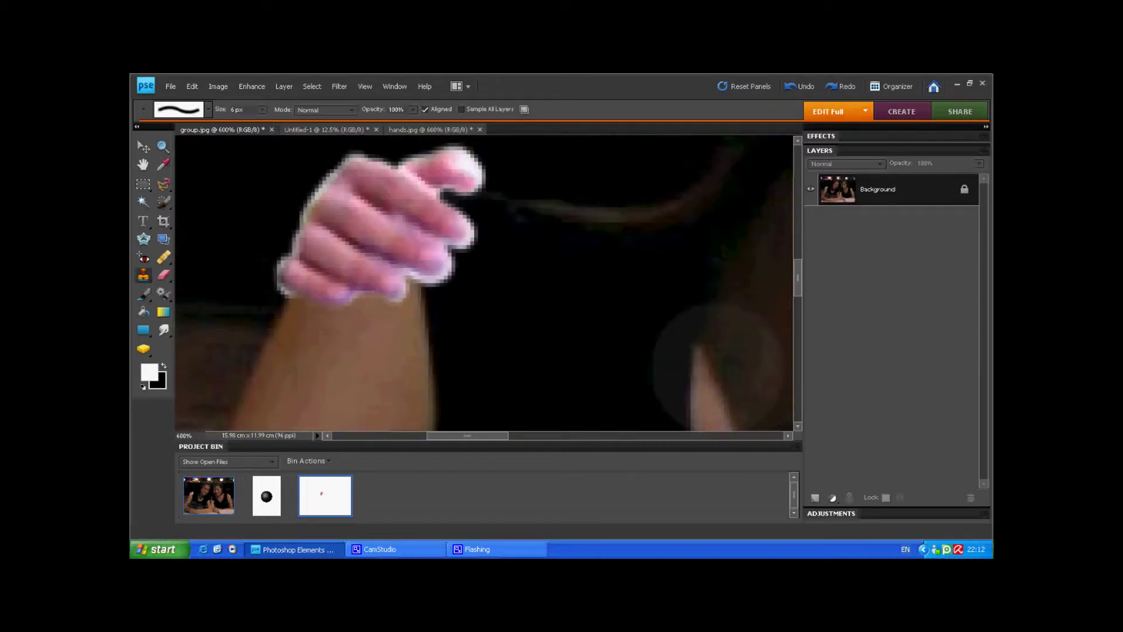
Clone dark background over the pink fingertip edges and finger tops with a smaller brush.
key("bracketleft")
key("bracketleft")
scroll(381, 304, "up", 1)
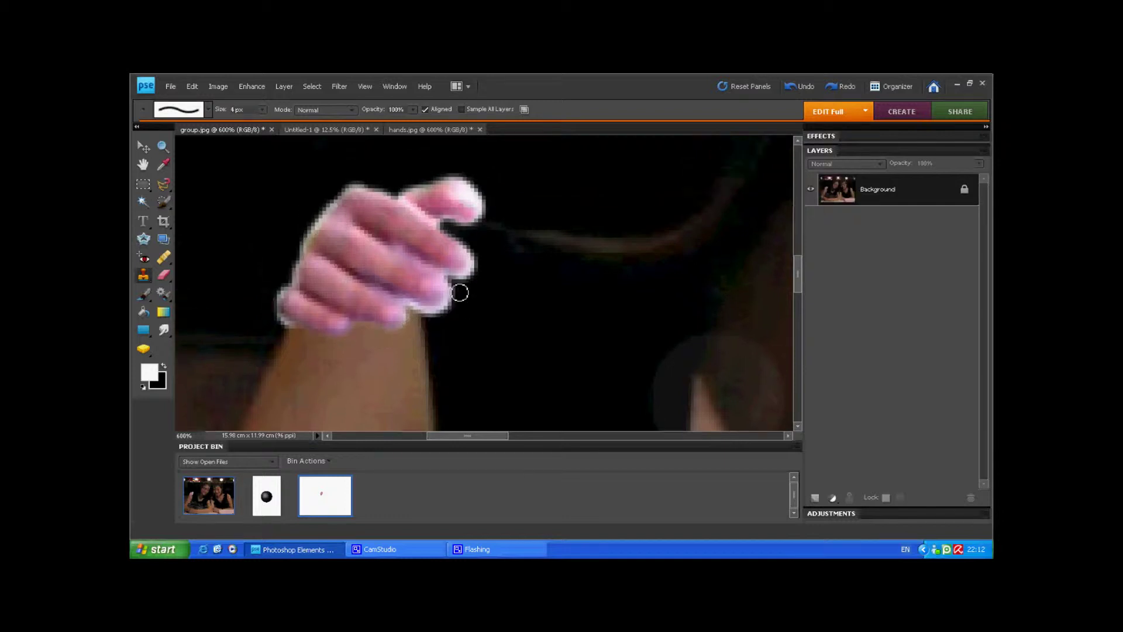
left_click_drag(442, 316, 479, 262)
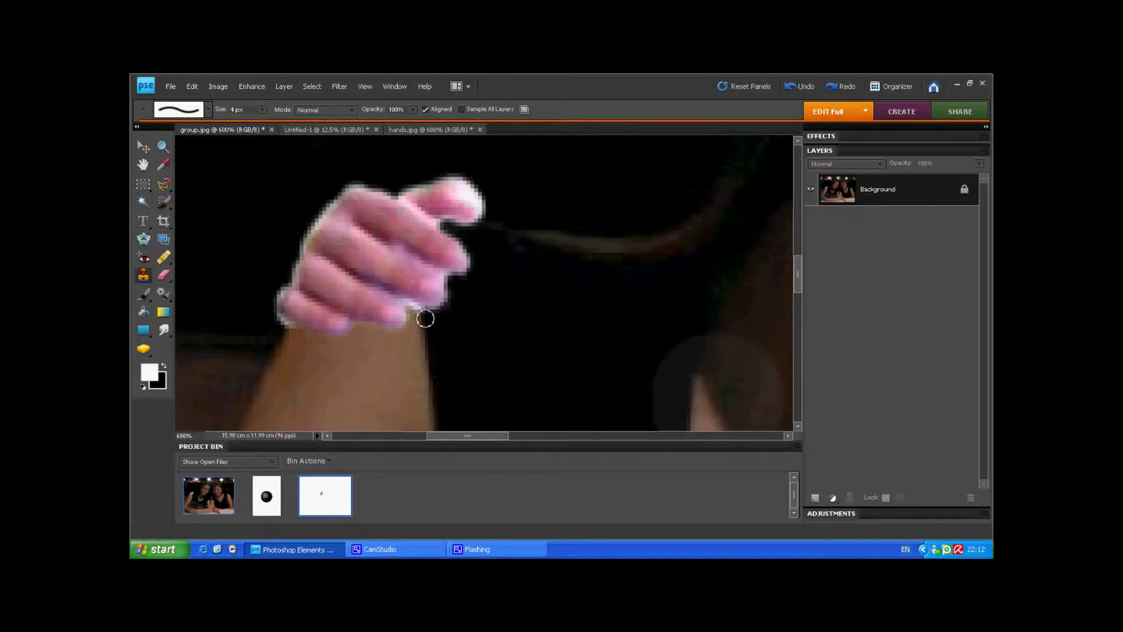
scroll(483, 330, "up", 2)
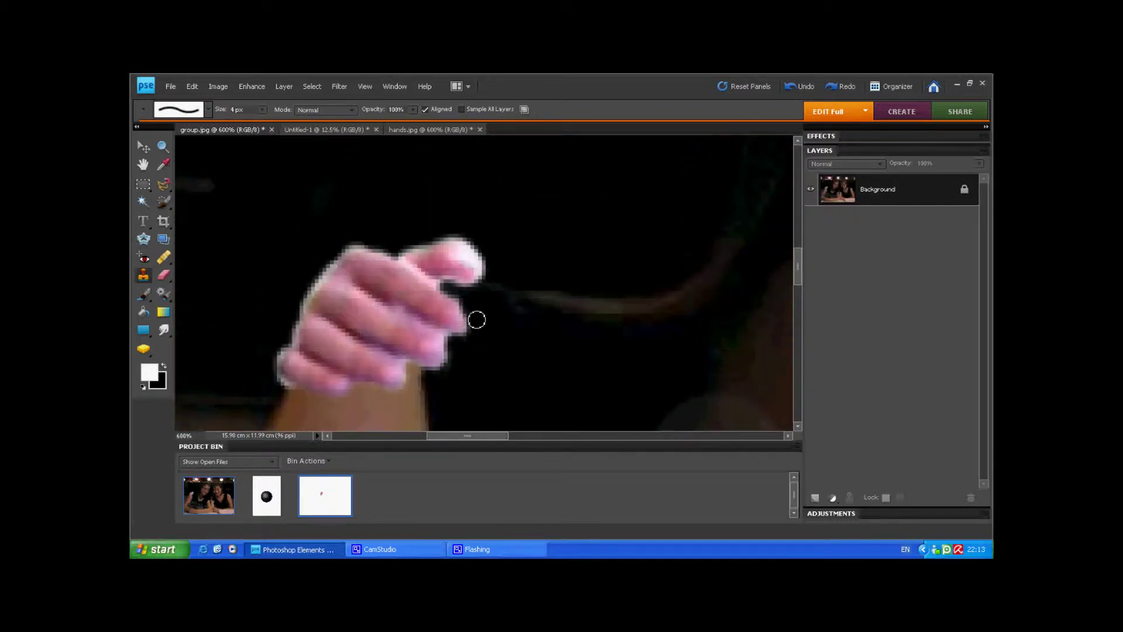
mouse_move(480, 293)
left_mouse_down()
mouse_move(350, 247)
mouse_move(312, 283)
mouse_move(295, 327)
left_mouse_up()
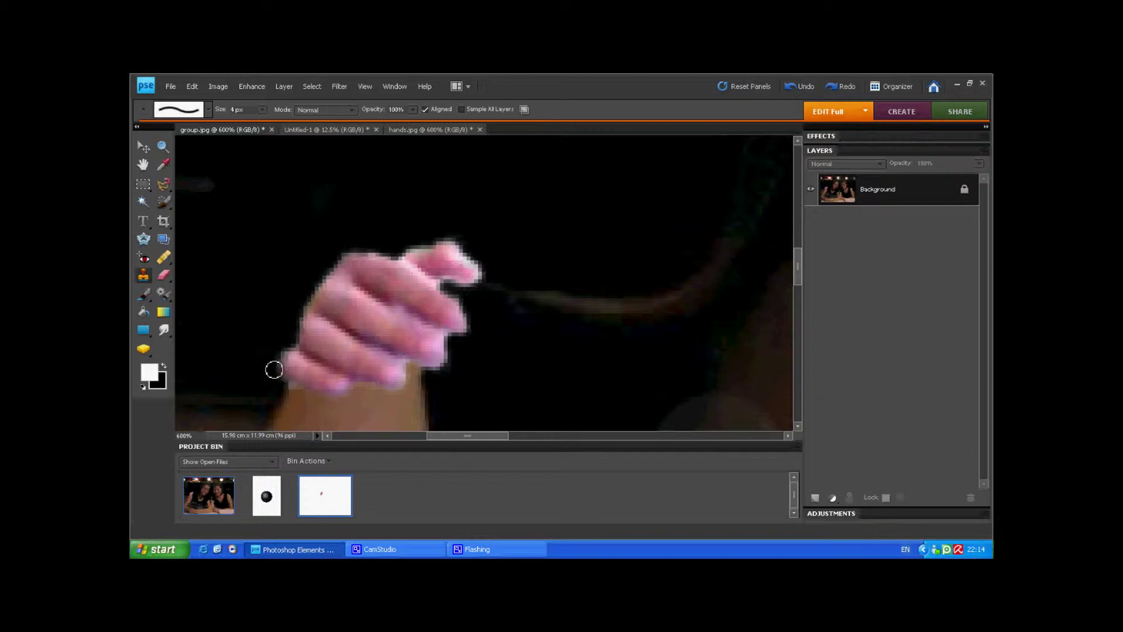
scroll(476, 376, "up", 1)
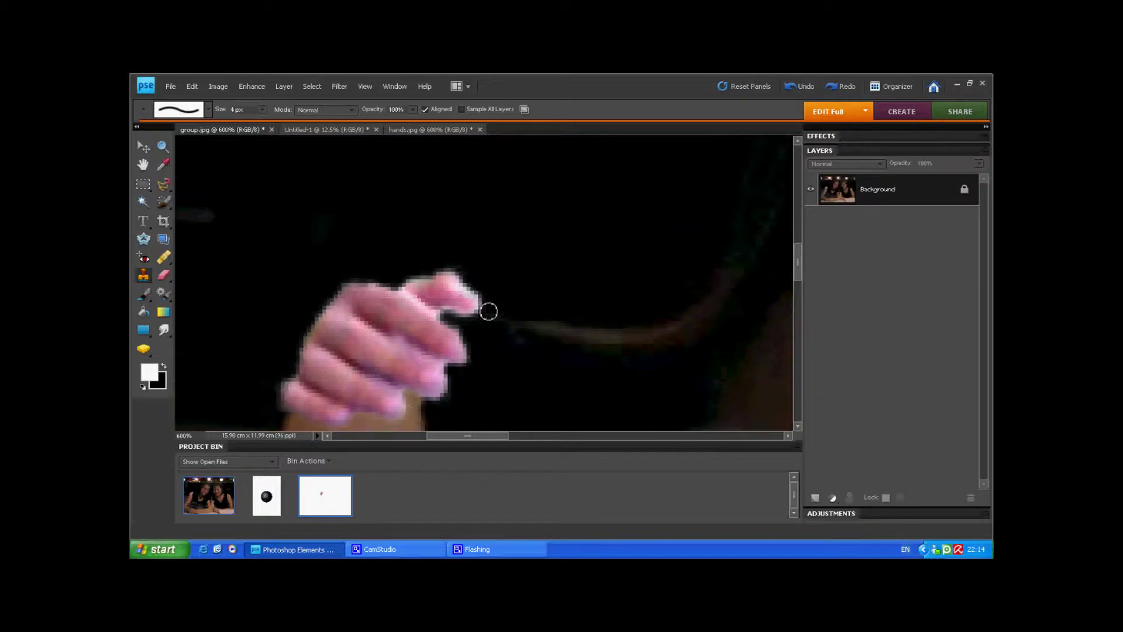
scroll(489, 308, "down", 2)
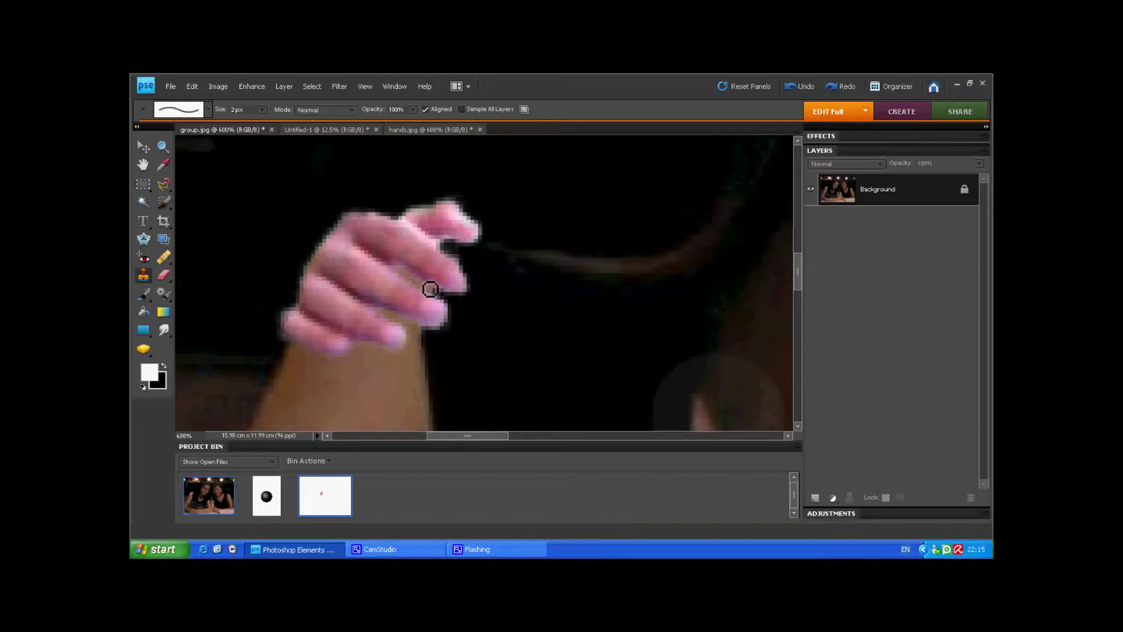
scroll(451, 353, "up", 1)
scroll(423, 283, "up", 1)
scroll(472, 258, "up", 1)
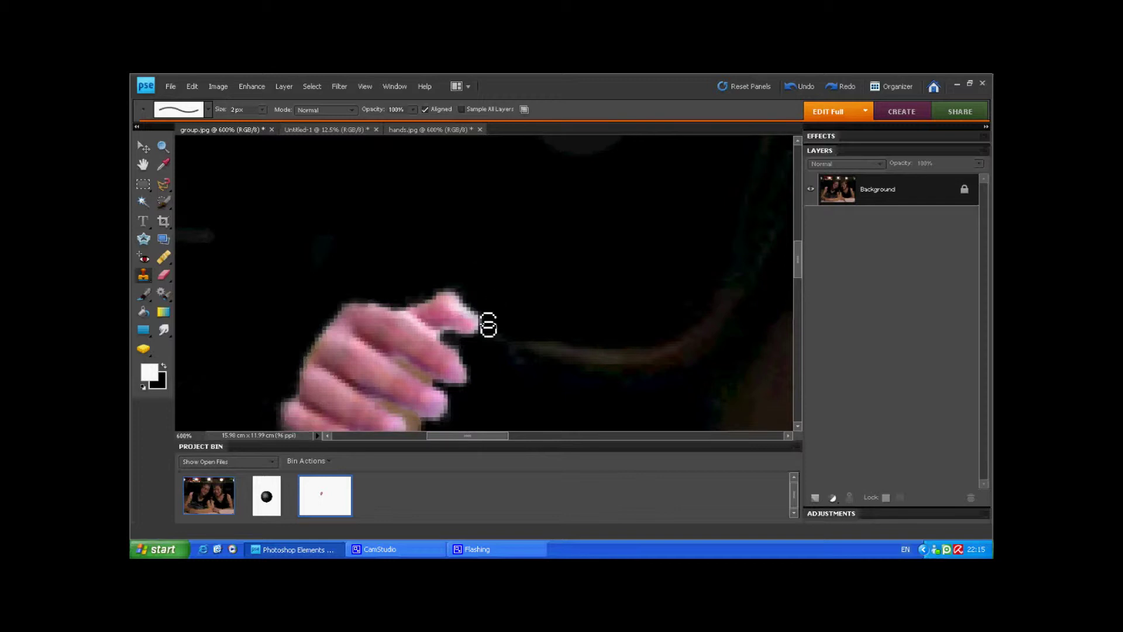
scroll(489, 325, "down", 1)
Sample skin as the clone source, zoom out, and add a Hue/Saturation adjustment layer.
left_click(424, 345, "alt")
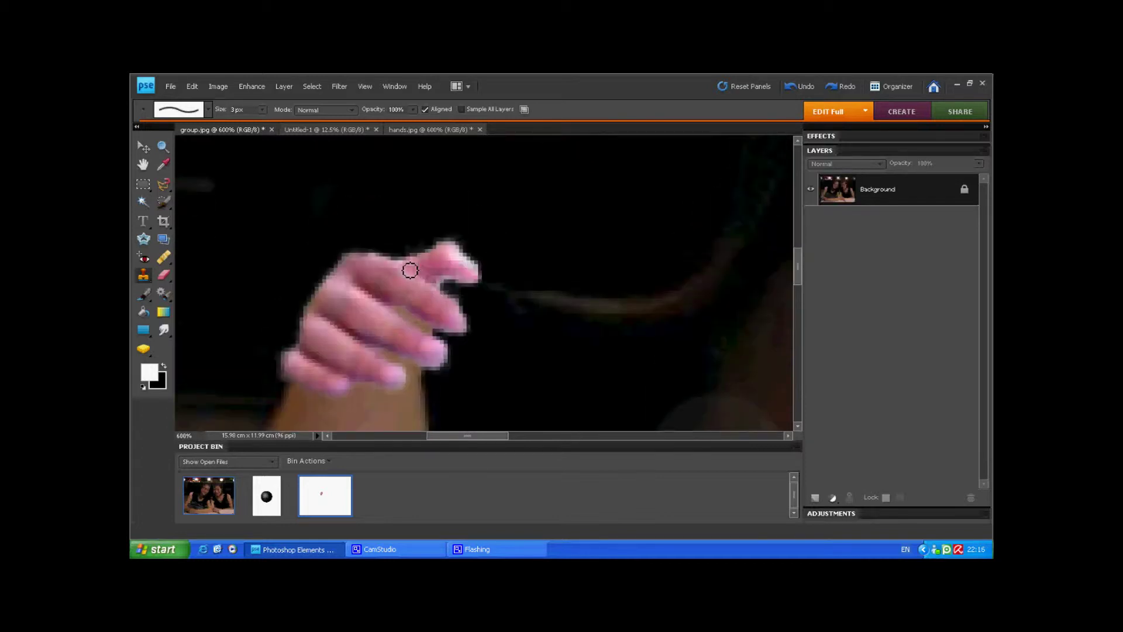
scroll(445, 290, "down", 1)
scroll(351, 222, "down", 1)
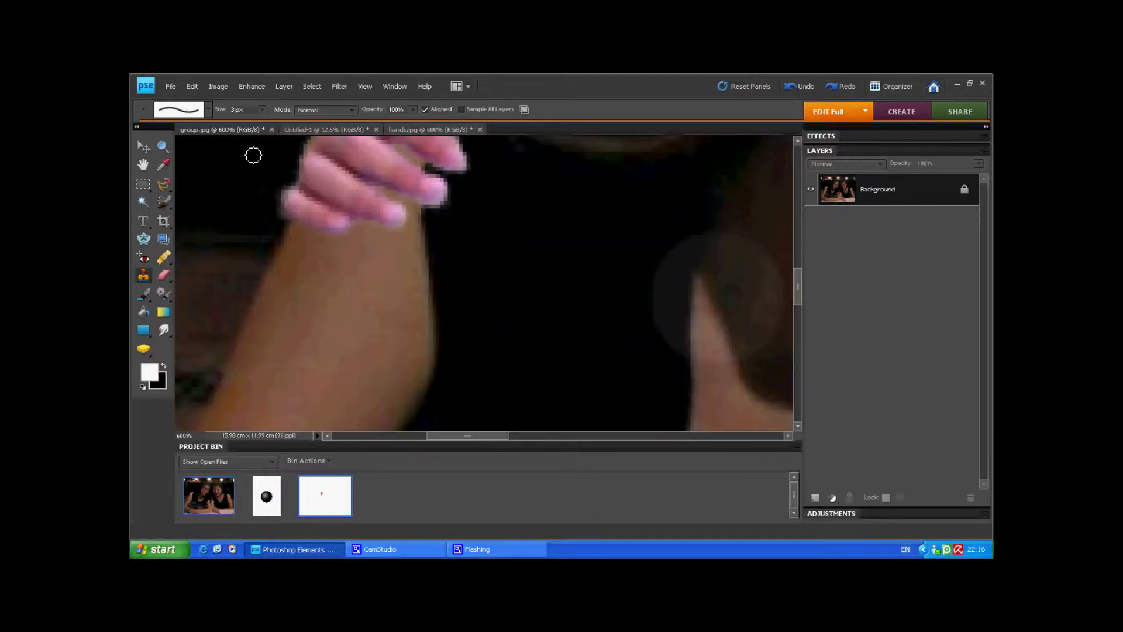
key("z")
key("ctrl+minus")
key("ctrl+minus")
key("ctrl+minus")
key("ctrl+minus")
left_click(833, 498)
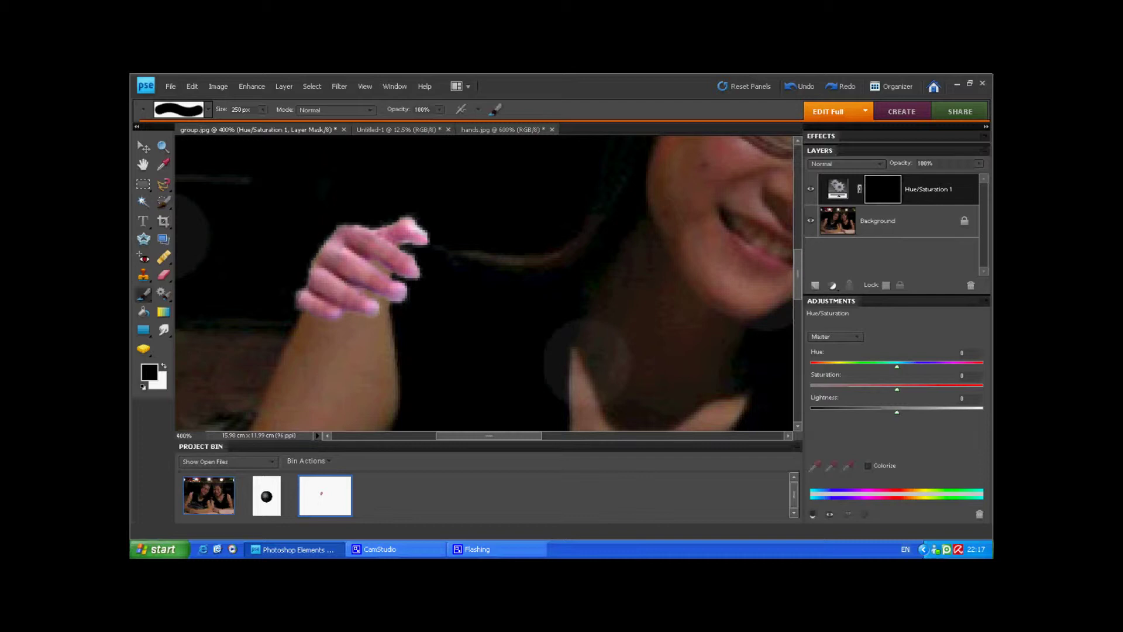
Try purple and warmer hues plus saturation and lightness changes on the hand, then bring up the layer's menu.
left_click_drag(896, 368, 846, 368)
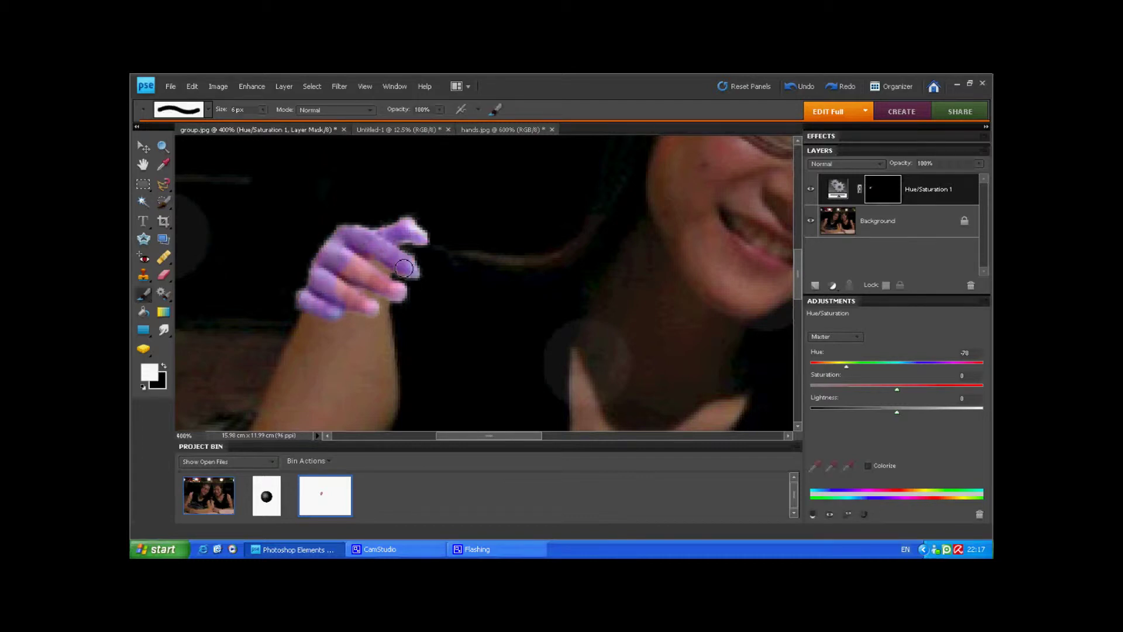
left_click(162, 147)
key("ctrl+minus")
left_click_drag(845, 366, 921, 366)
mouse_move(897, 389)
left_mouse_down()
mouse_move(909, 389)
mouse_move(885, 412)
left_mouse_up()
key("ctrl+0")
left_click_drag(921, 367, 911, 367)
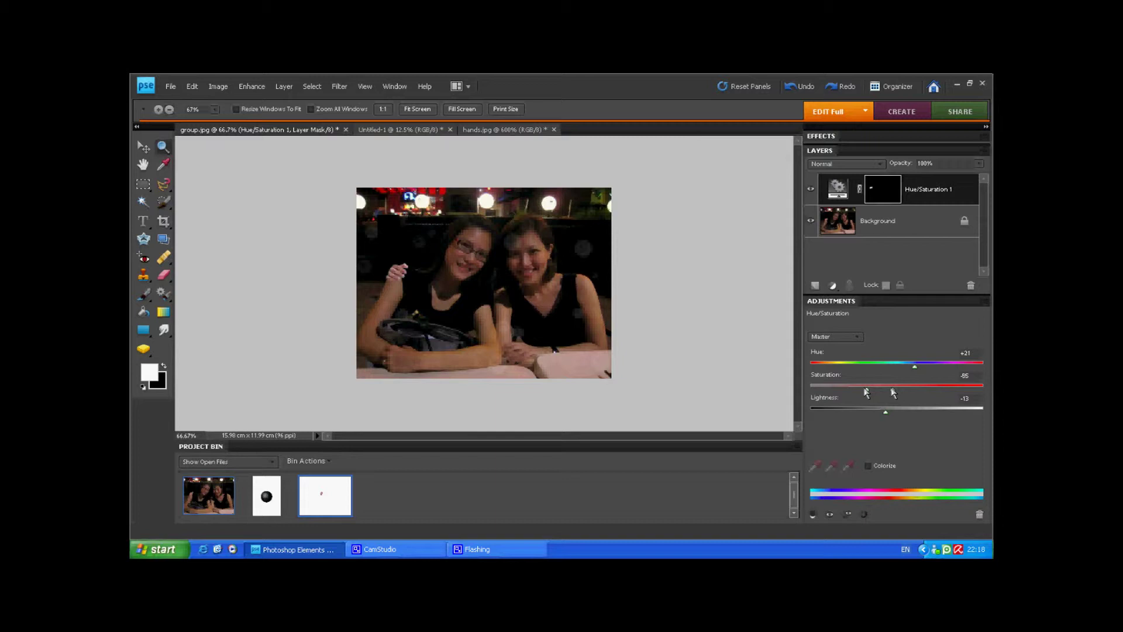
right_click(817, 186)
Delete the Hue/Saturation layer, zoom in on the hand, and open the Liquify filter.
left_click(865, 343)
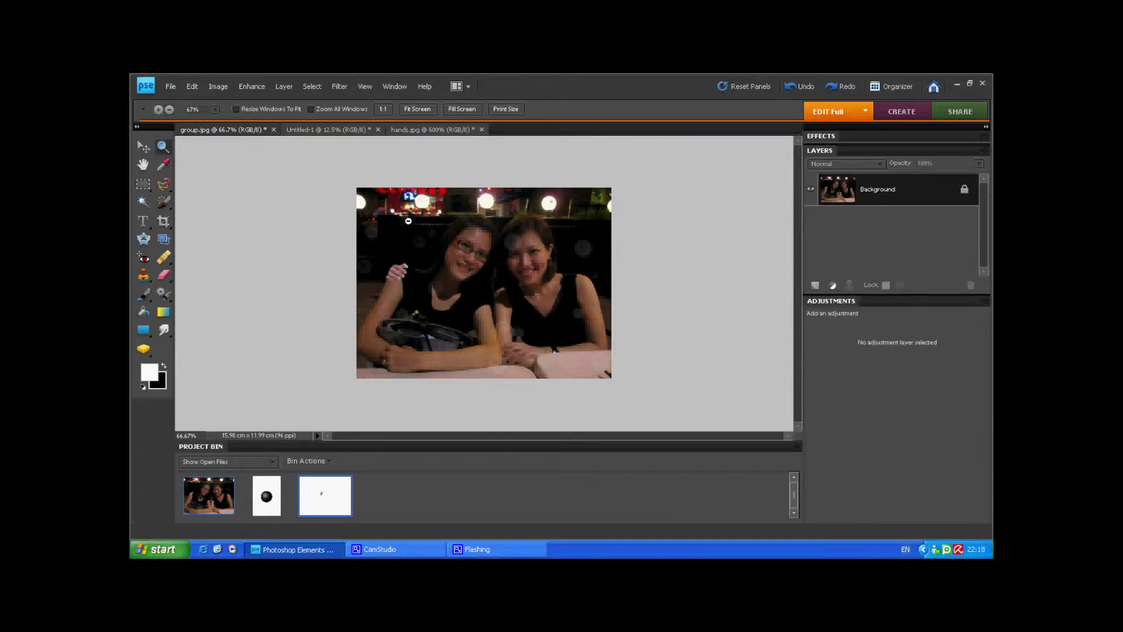
left_click(446, 281)
left_click(339, 86)
left_click(456, 228)
key("z")
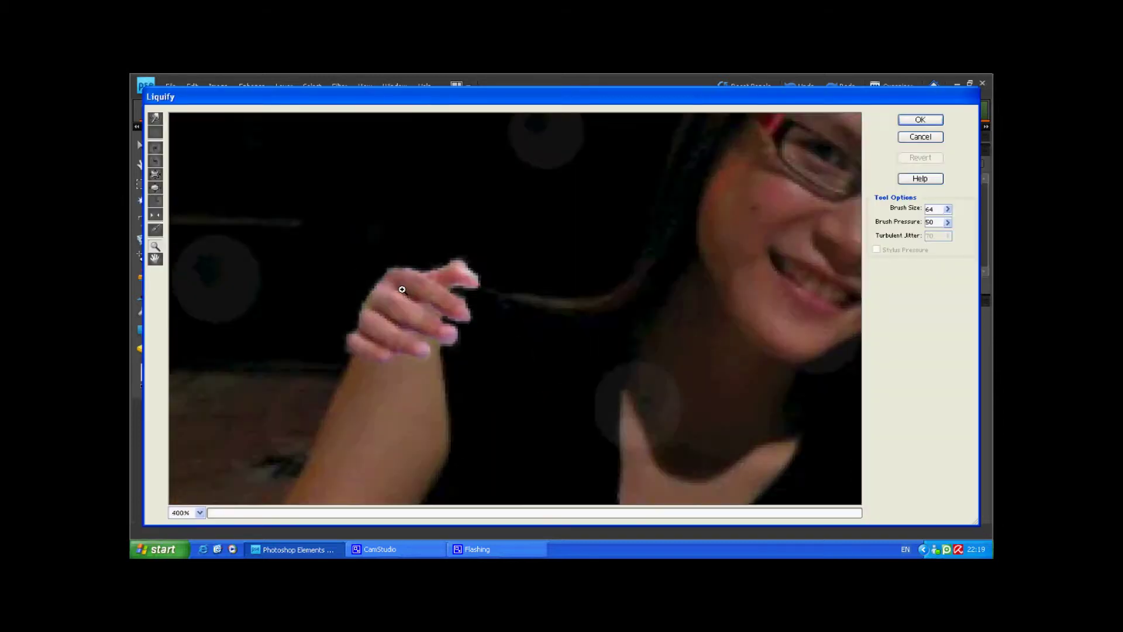
Warp the hand's edges with a size-1 Liquify brush at pressure 12–20 and apply.
left_click(155, 118)
left_click(947, 234)
left_click_drag(939, 239, 919, 240)
left_click_drag(509, 364, 451, 345)
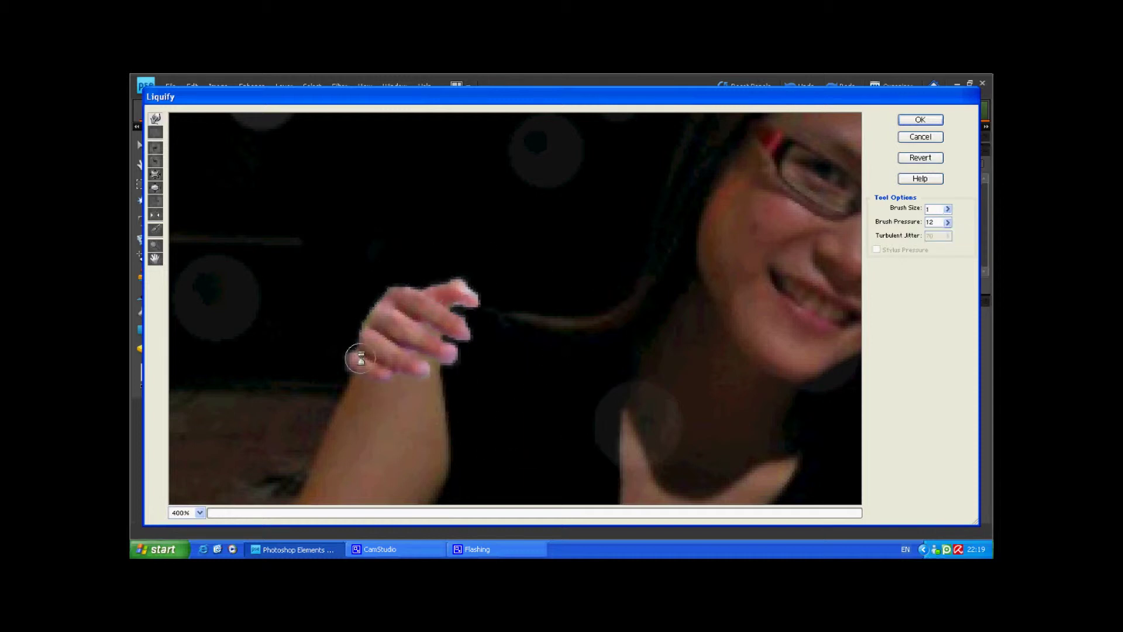
left_click(947, 223)
left_click_drag(912, 236, 917, 236)
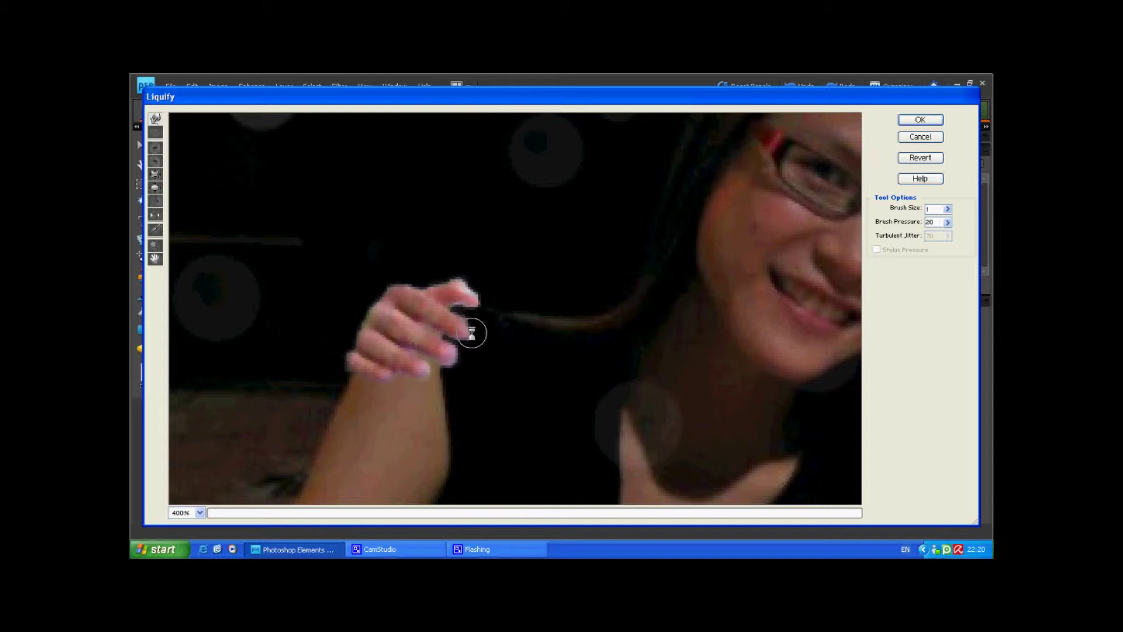
key("Return")
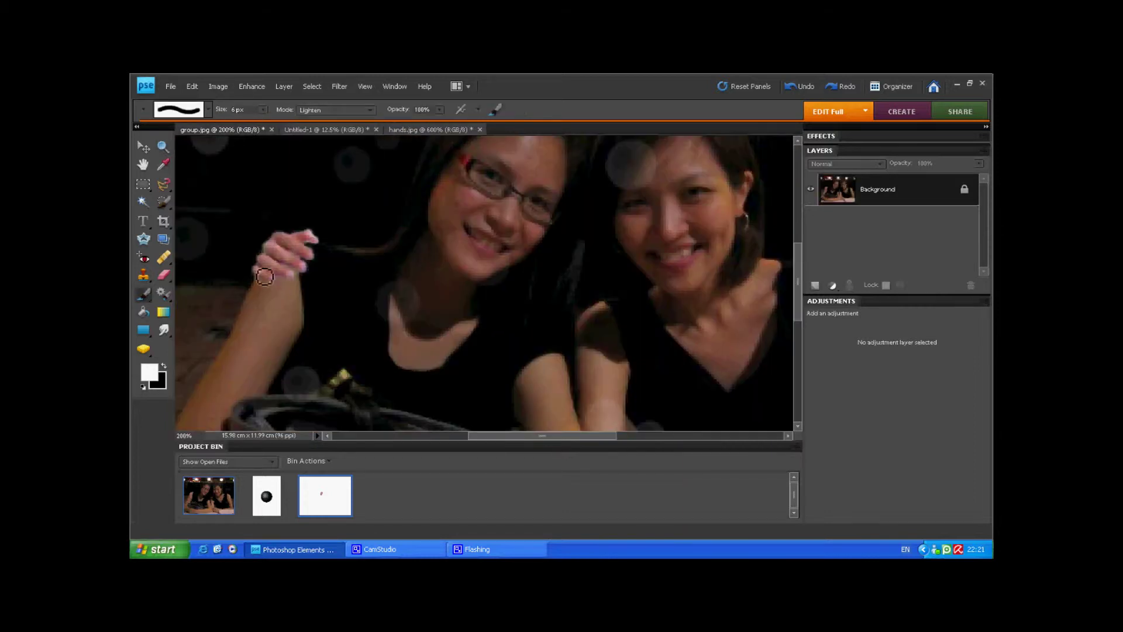
Set a 10 px Brush to Darken mode at 9% opacity and sample brown skin from the arm.
left_click(335, 110)
left_click(328, 227)
key("bracketright")
key("bracketright")
key("bracketright")
key("x")
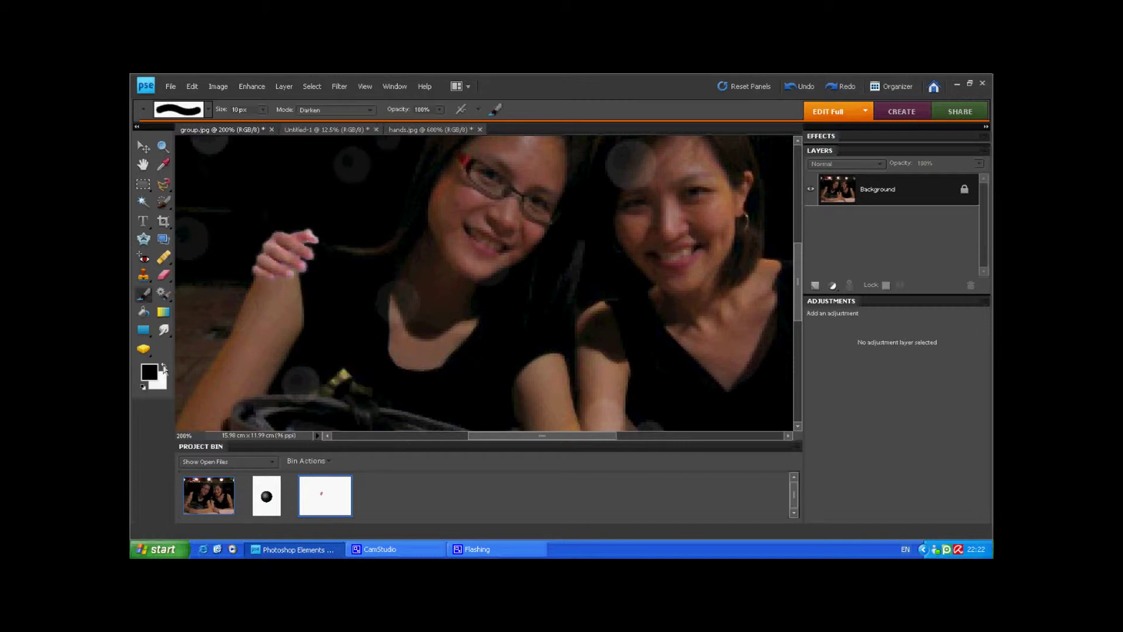
key("0")
key("9")
scroll(351, 281, "down", 1)
scroll(351, 281, "up", 2)
left_click(273, 283, "alt")
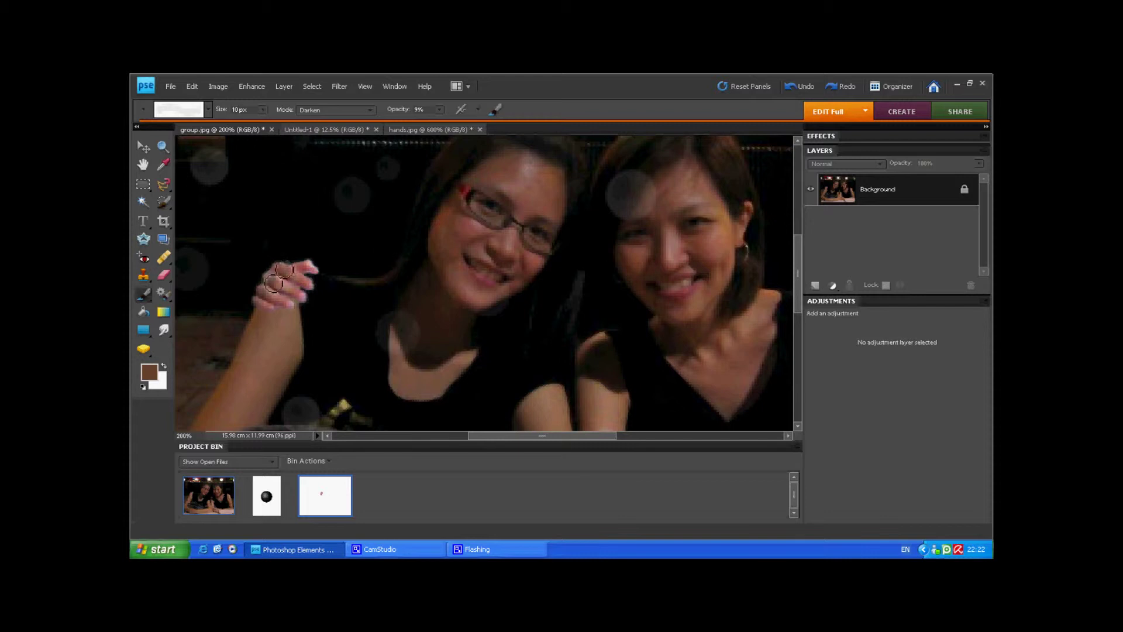
Zoom in to 700% on the fingertips, then fit the whole photo on screen.
scroll(283, 274, "down", 1)
key("z")
left_click_drag(275, 211, 514, 328)
key("s")
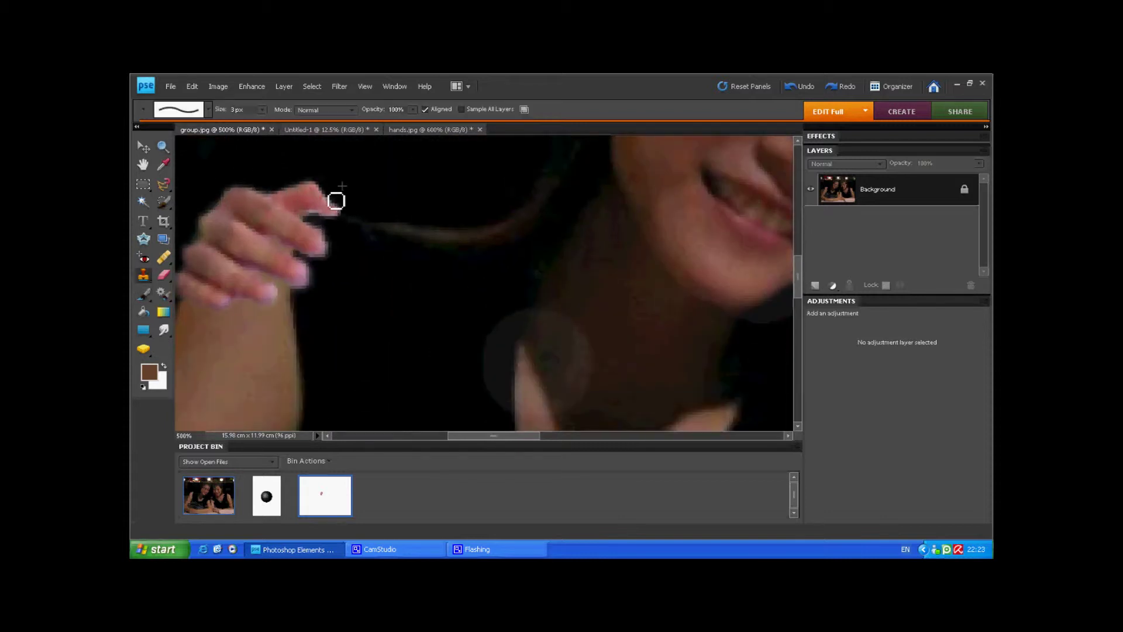
scroll(347, 204, "down", 1)
key("z")
left_click_drag(285, 160, 720, 367)
key("ctrl+0")
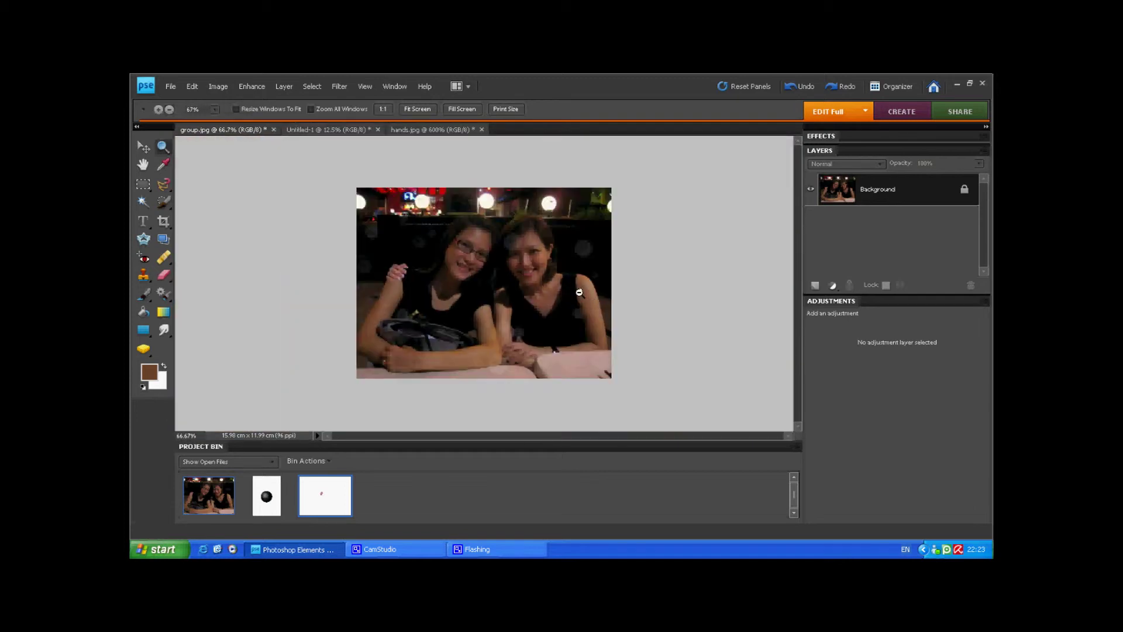
Choose a darker brown paint colour and zoom in to 400% on the hand.
key("b")
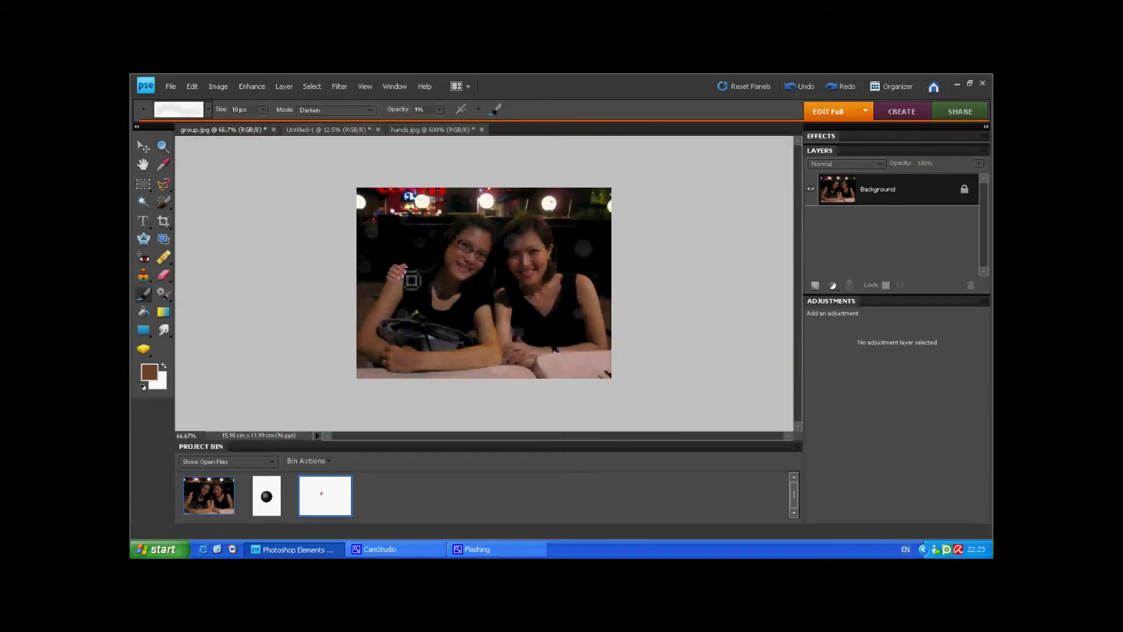
left_click(438, 269)
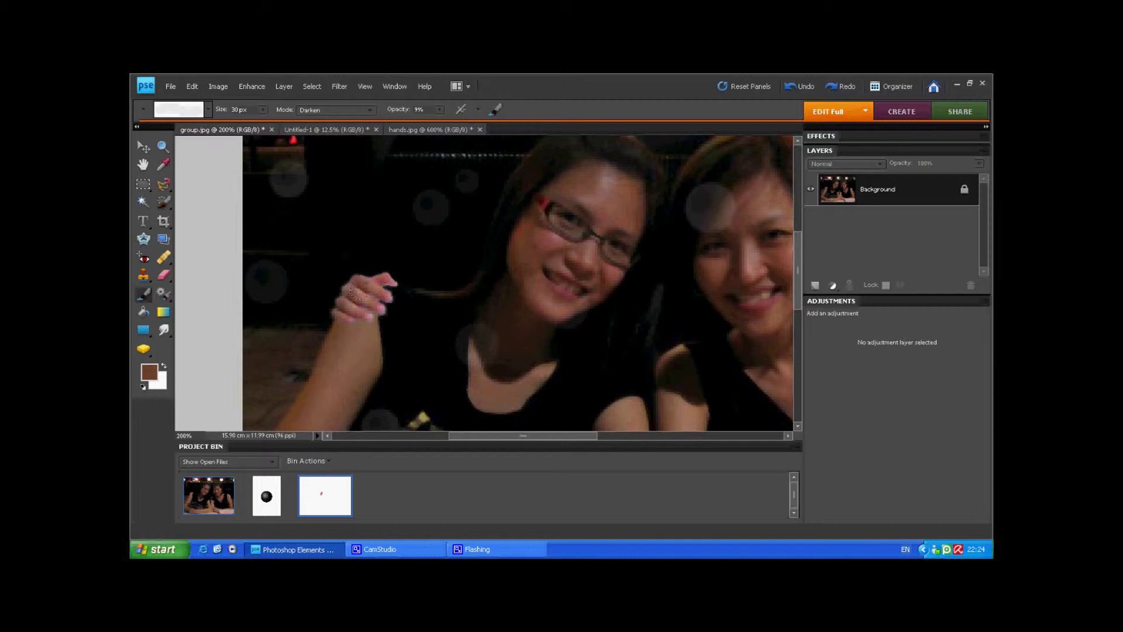
left_click(150, 371)
key("Return")
key("z")
left_click(396, 297)
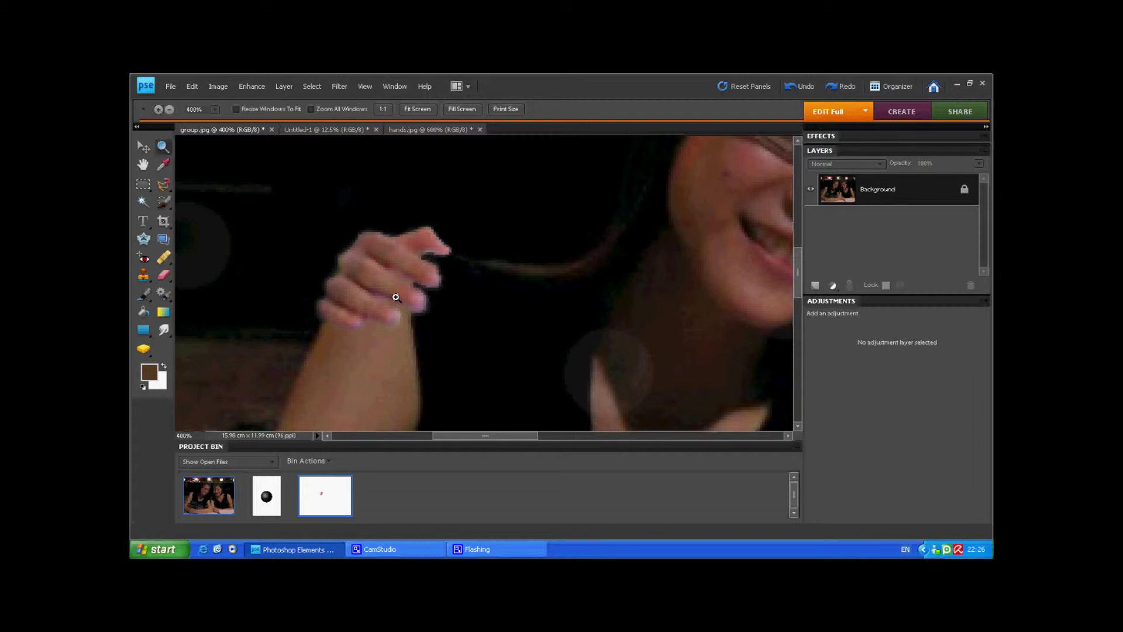
Reset colours, shrink the Clone Stamp, and clone from beside the arm over the hand's seams.
key("b")
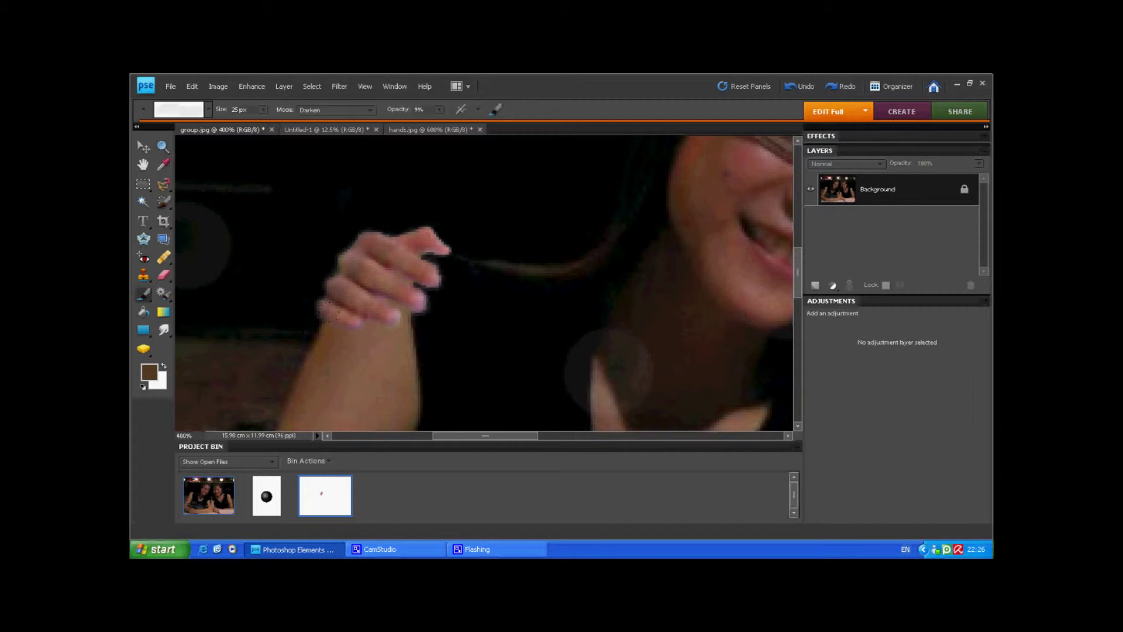
key("d")
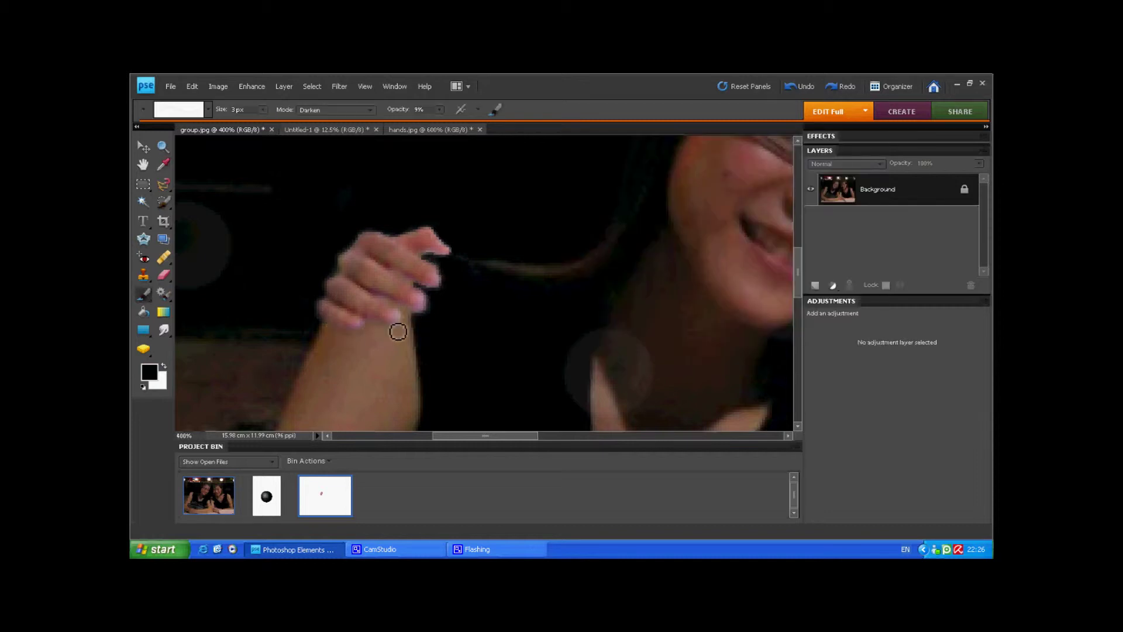
key("s")
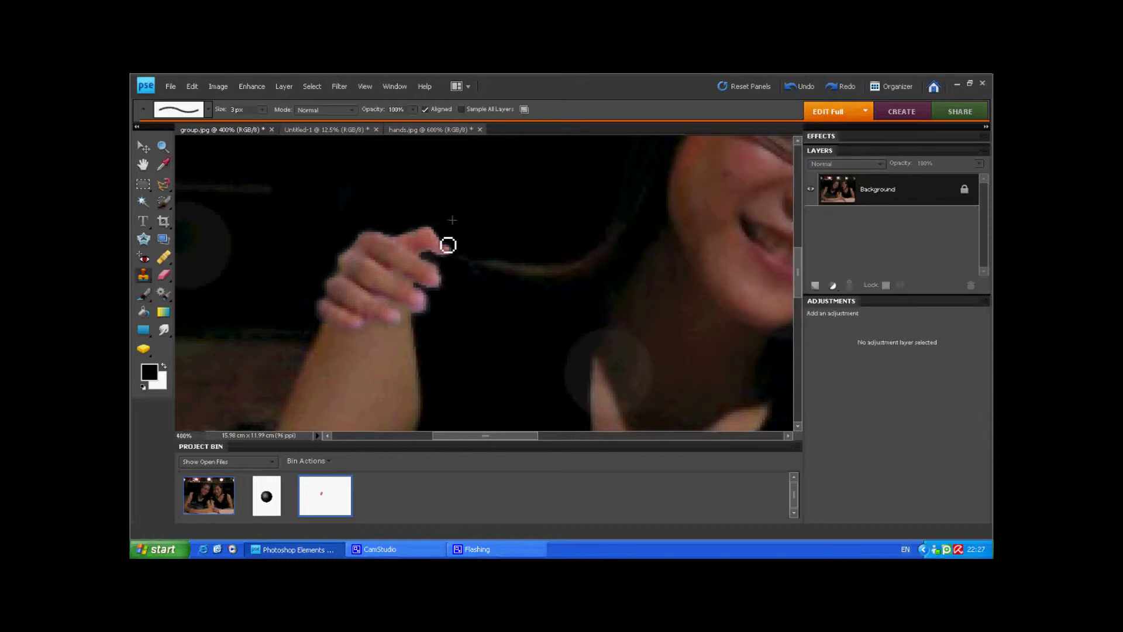
key("bracketleft")
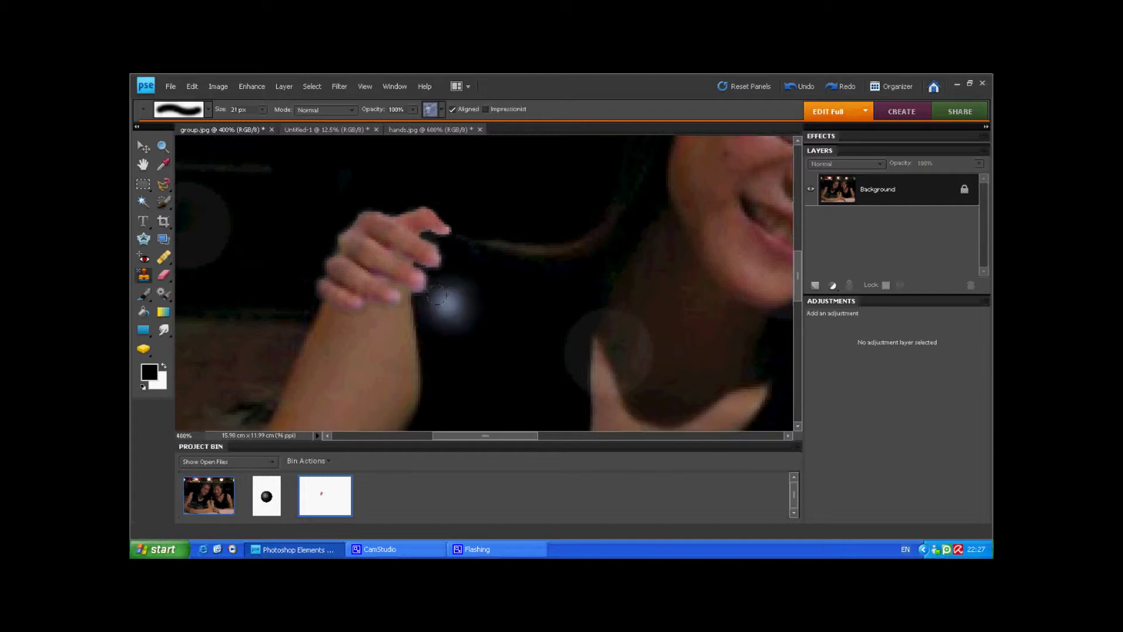
left_click(430, 281, "alt")
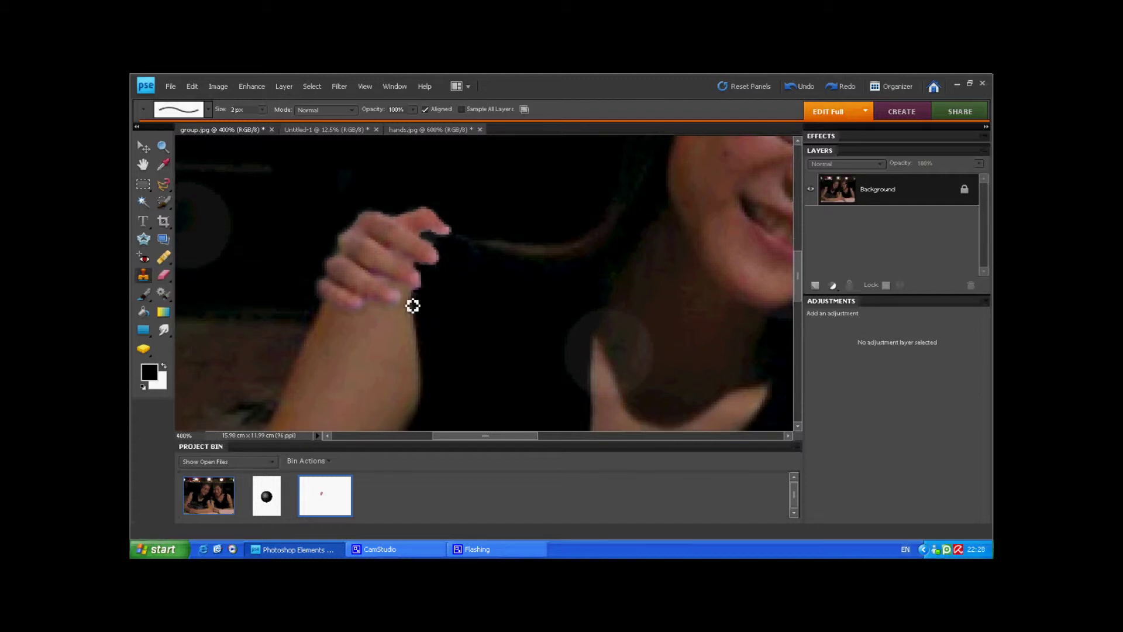
scroll(391, 287, "down", 1)
key("b")
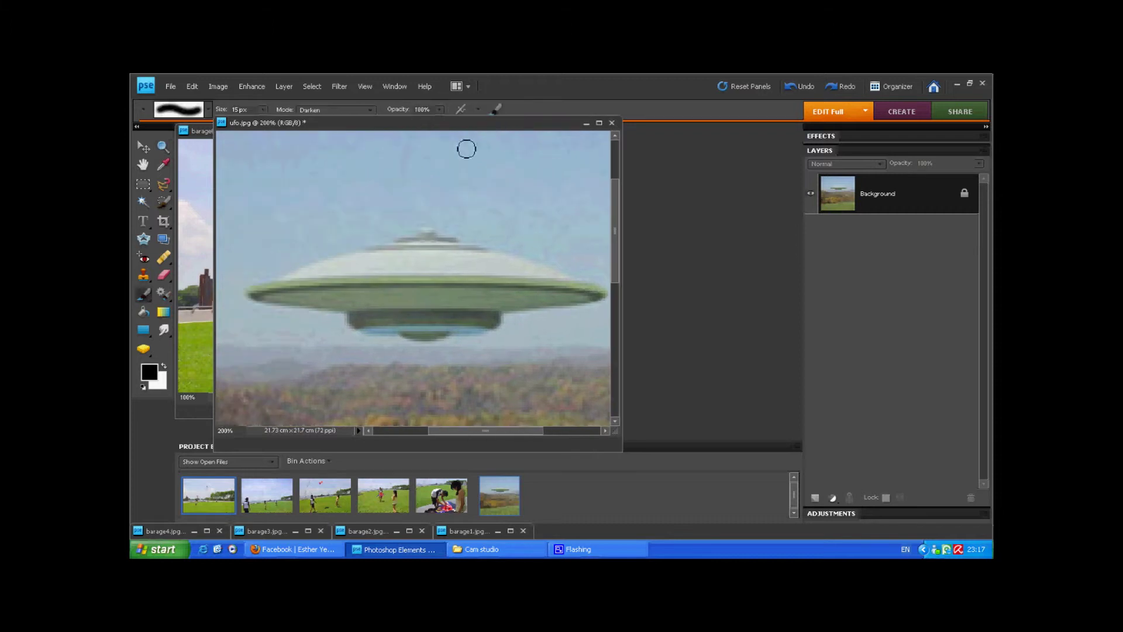
Make white the paint colour with a 20 px brush, and try then clear a Magic Wand selection.
key("x")
right_click(292, 220)
double_click(241, 153)
left_click(349, 111)
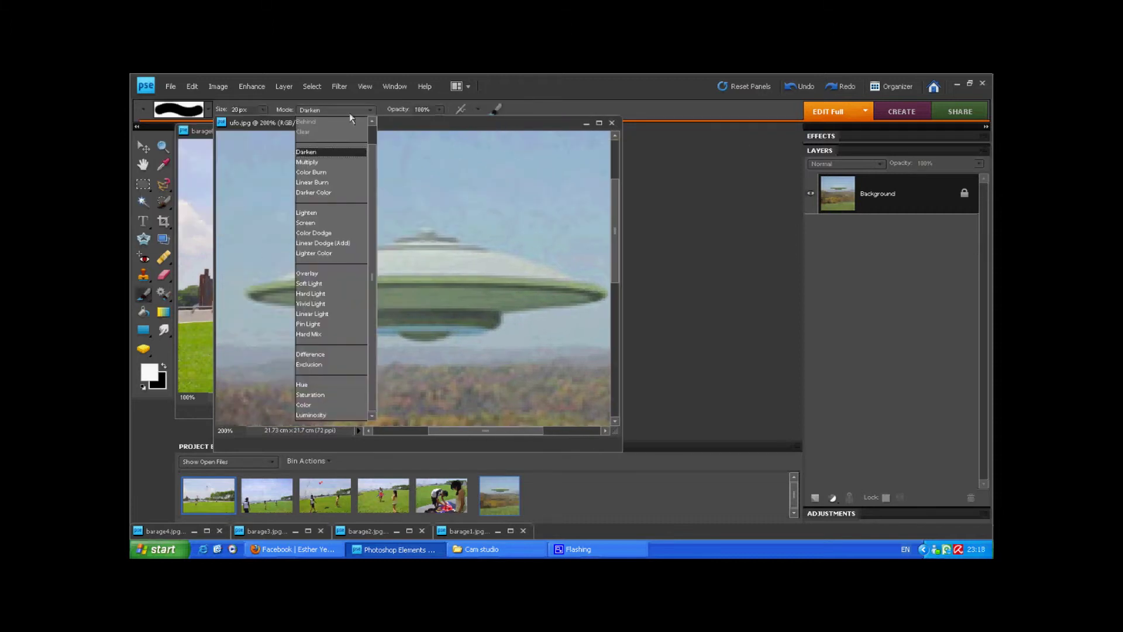
key("Escape")
key("w")
left_click(434, 243)
key("ctrl+d")
Brush a selection over the UFO and invert it to select the sky.
key("a")
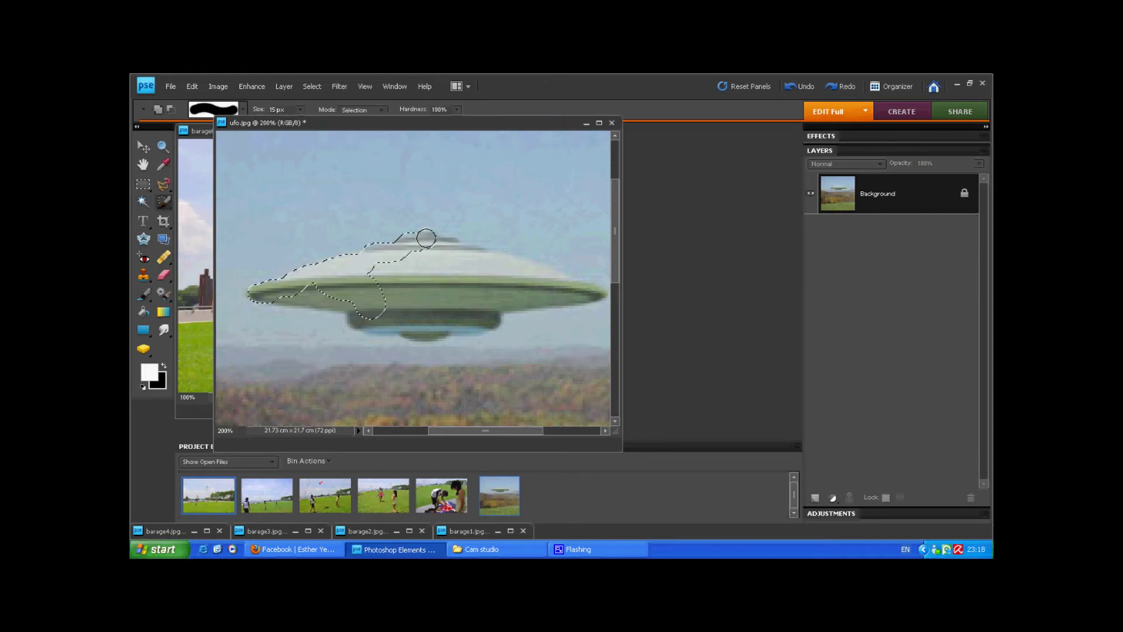
left_click_drag(414, 330, 438, 332)
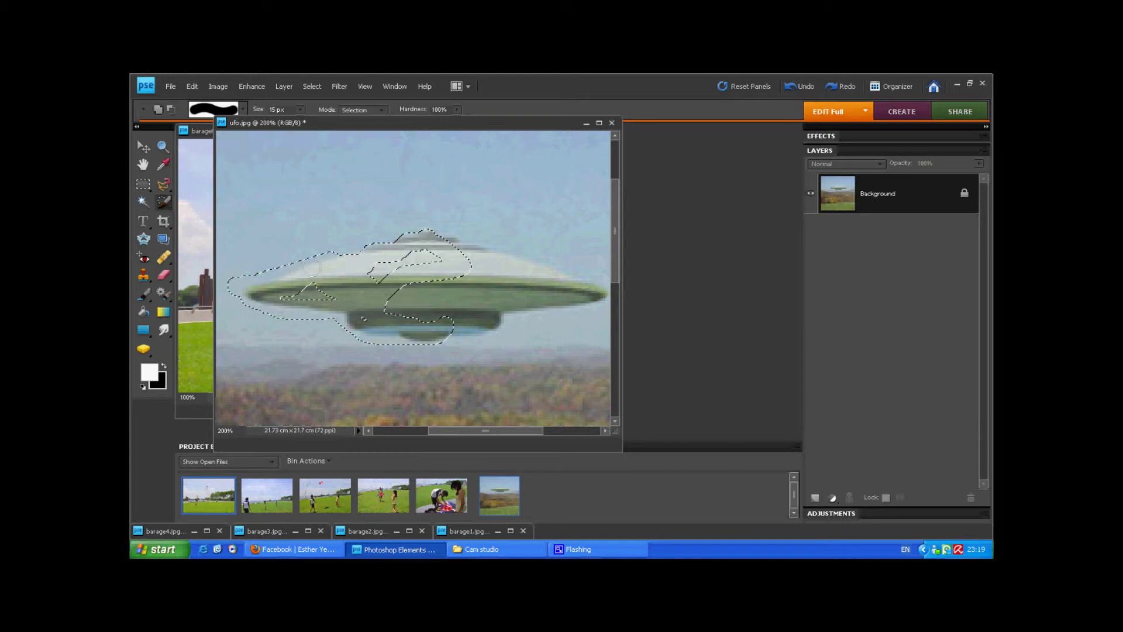
key("b")
right_click(474, 226)
left_click(497, 242)
Paint the whole sky around the UFO white with a larger brush, then deselect.
left_click_drag(251, 223, 499, 262)
left_click(599, 122)
key("bracketright")
key("bracketright")
key("bracketright")
left_click_drag(228, 340, 492, 199)
mouse_move(199, 147)
left_mouse_down()
mouse_move(526, 440)
mouse_move(245, 305)
mouse_move(243, 319)
mouse_move(391, 299)
mouse_move(540, 201)
left_mouse_up()
key("ctrl+d")
Zoom in on the UFO and paint white over the leftover blue fringe around it.
key("z")
left_click(581, 299)
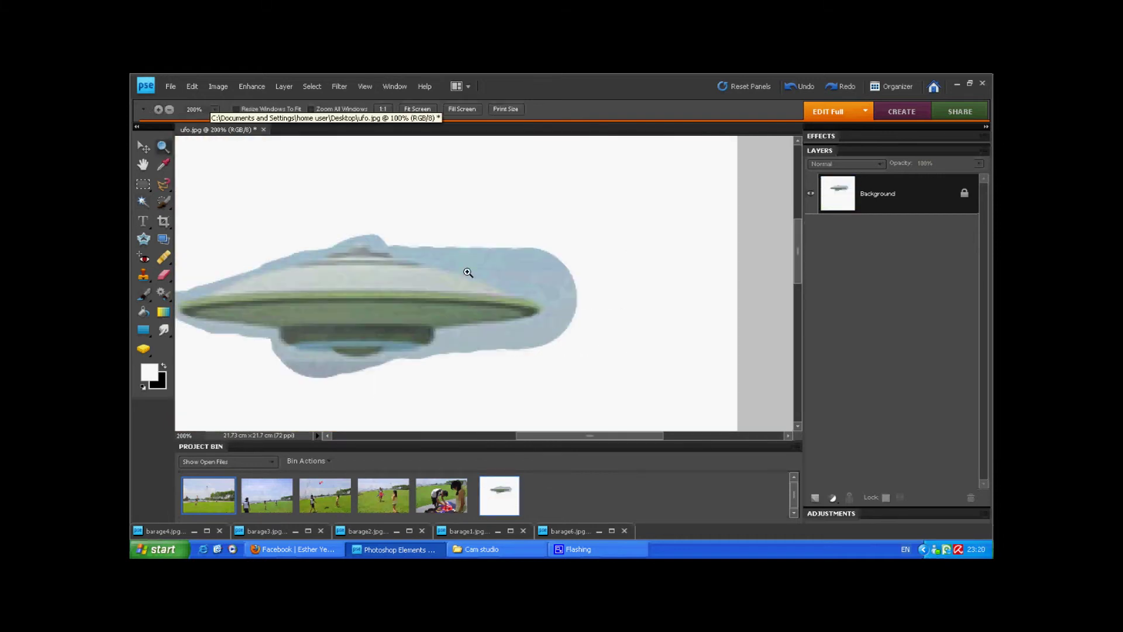
key("b")
left_click_drag(568, 274, 364, 168)
mouse_move(560, 280)
left_mouse_down()
mouse_move(514, 325)
mouse_move(486, 332)
left_mouse_up()
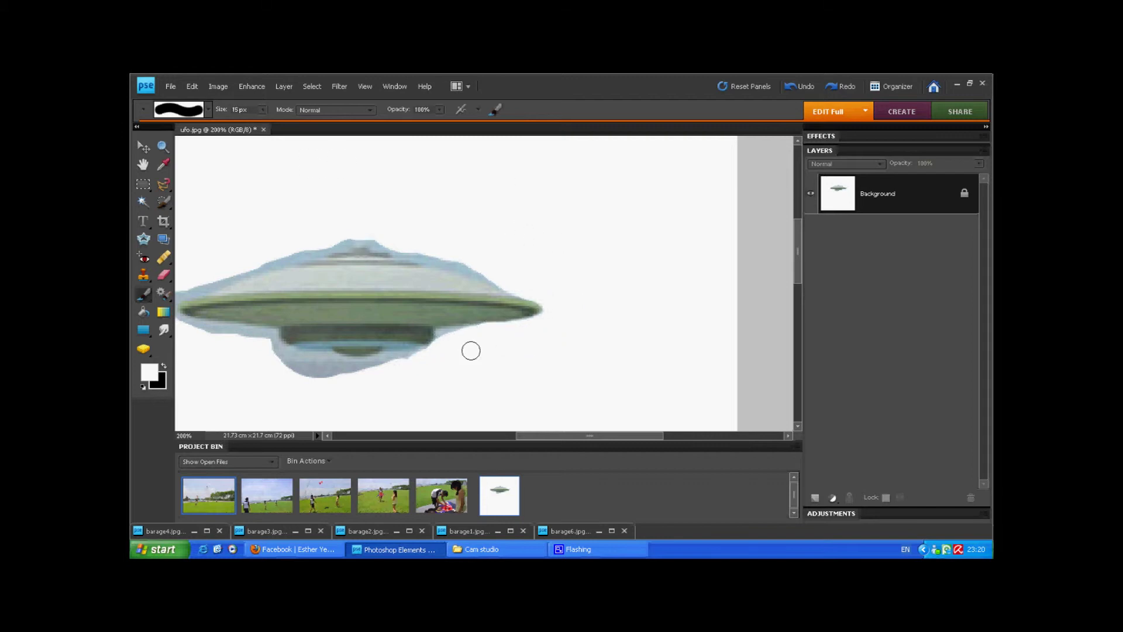
scroll(478, 335, "down", 1)
left_click_drag(325, 350, 439, 347)
left_click_drag(363, 364, 295, 345)
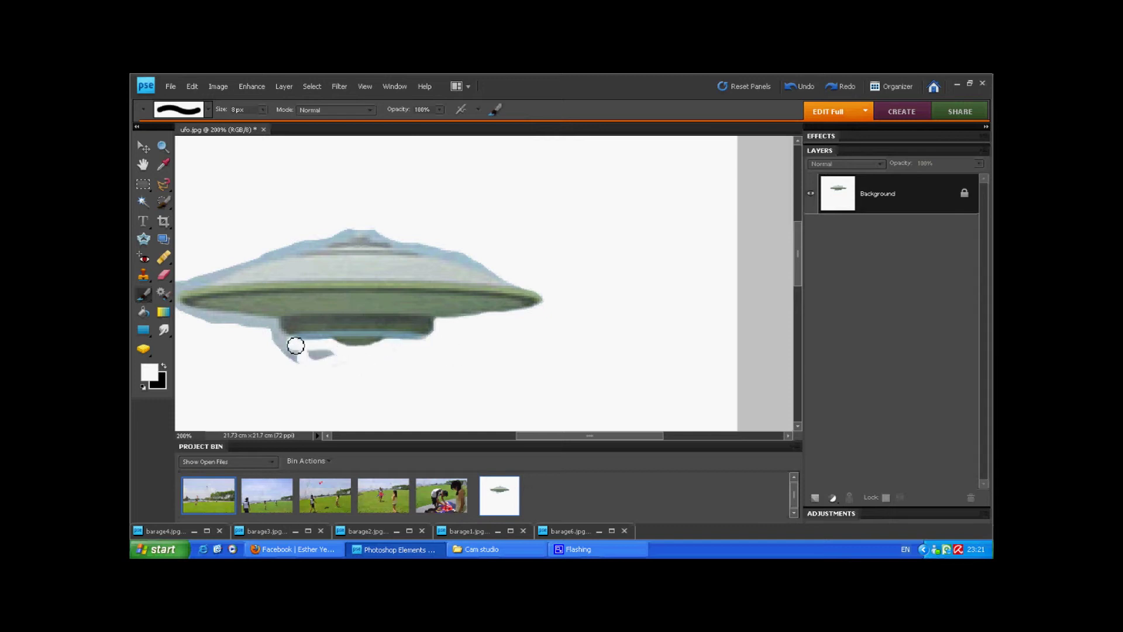
left_click_drag(541, 438, 502, 438)
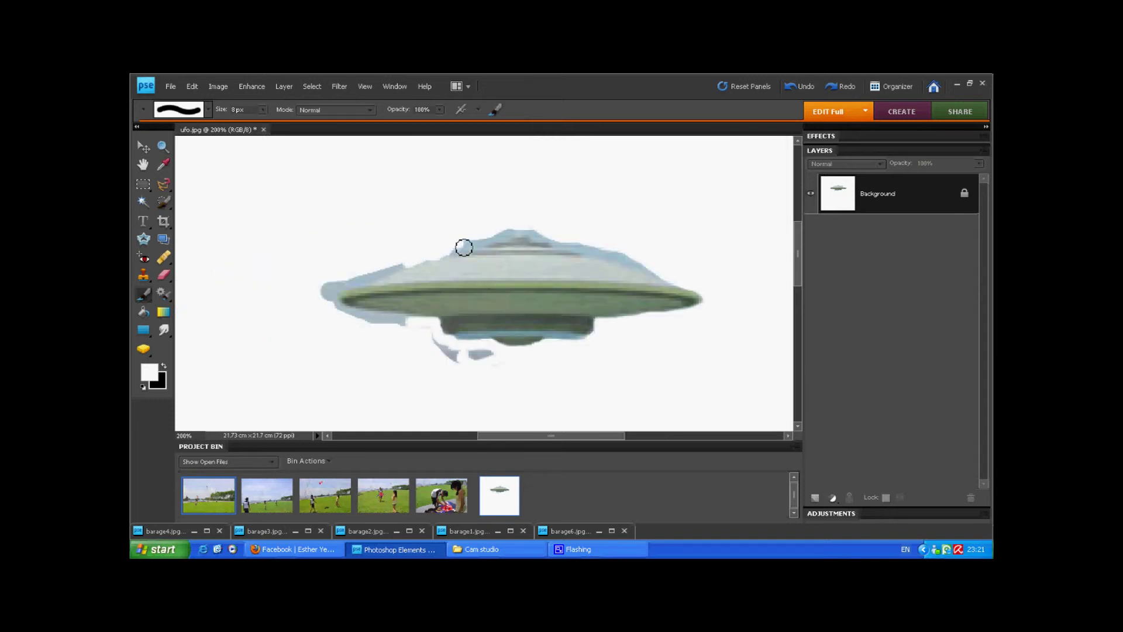
Undo the two stray strokes on the dome, then Magic Wand the white and invert onto the UFO.
key("ctrl+z")
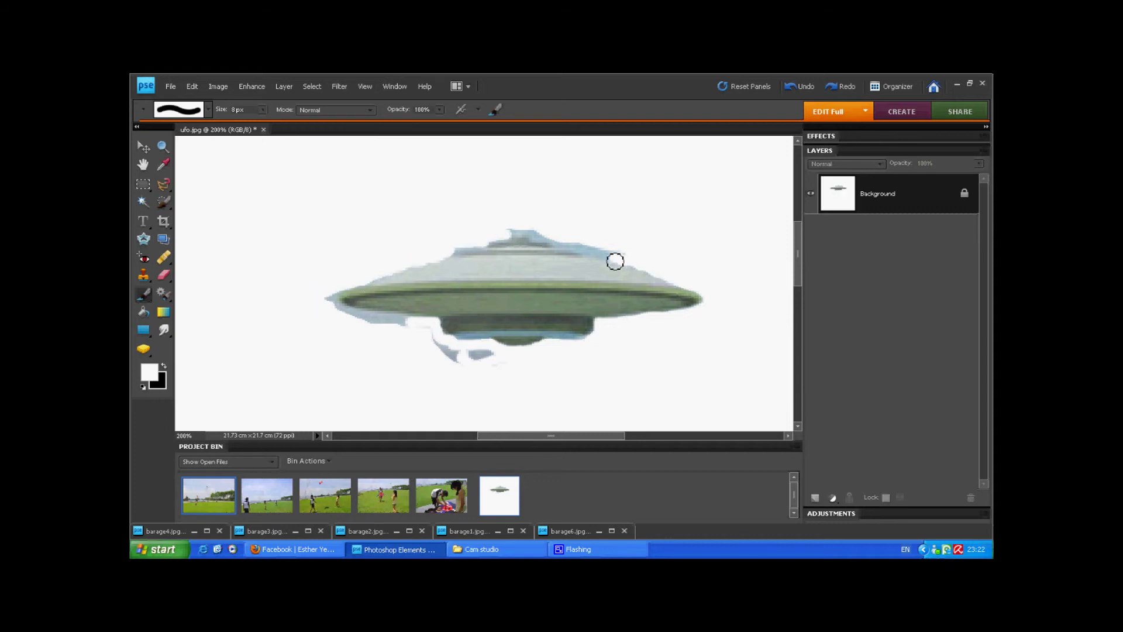
key("ctrl+z")
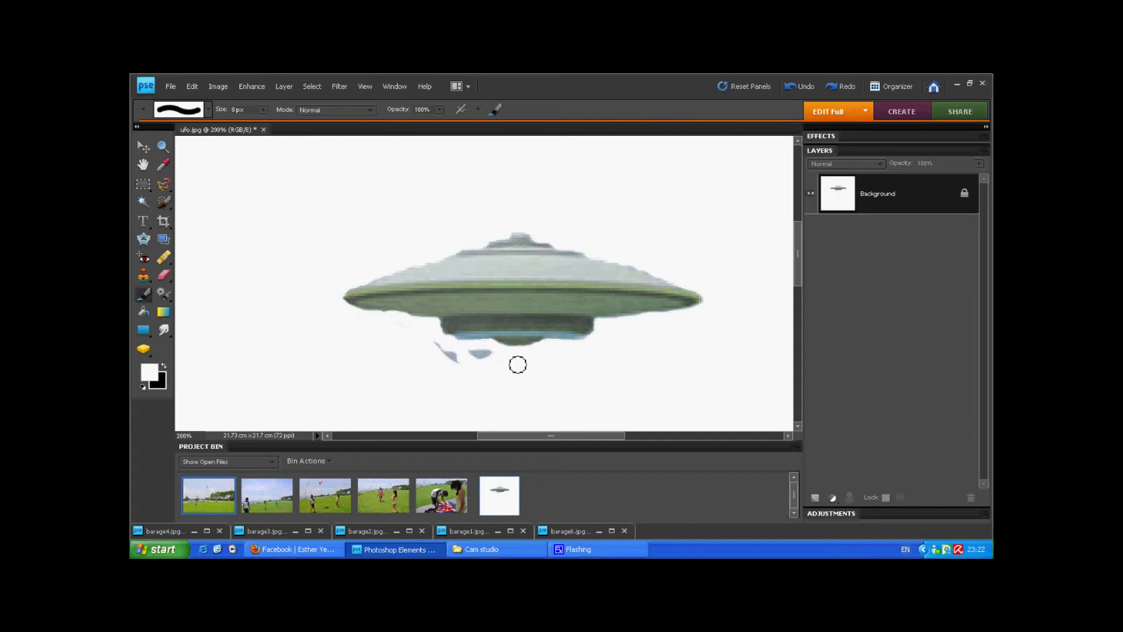
key("v")
key("a")
left_click(602, 280)
Convert the Background to a layer, drag the UFO into barage6, flatten, and save as barage6edit.jpg.
key("v")
left_click(556, 266)
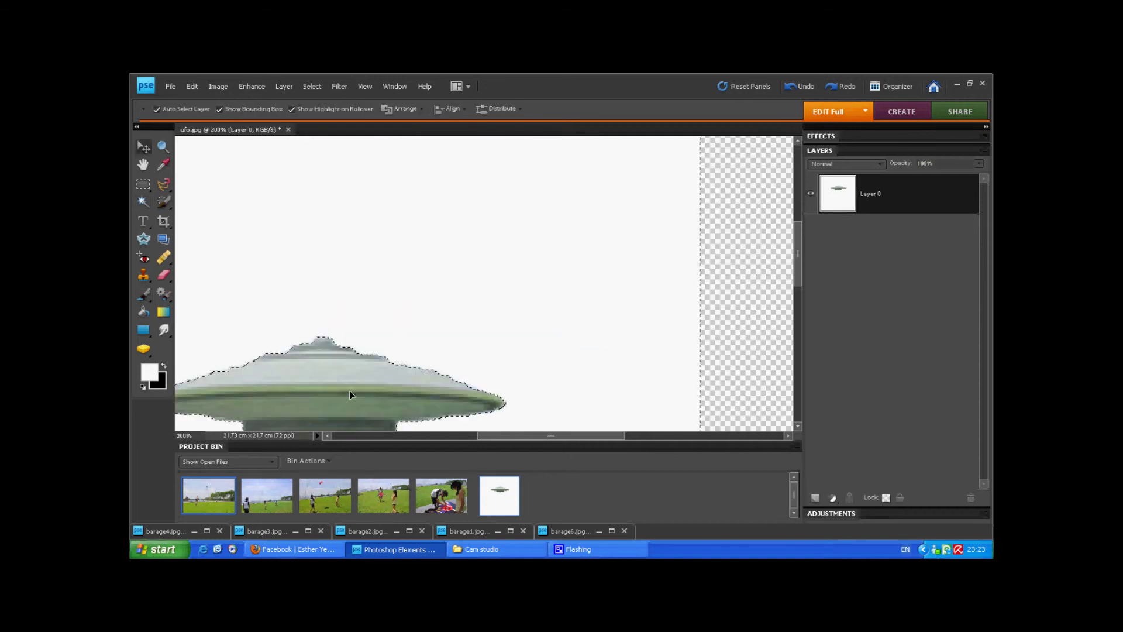
mouse_move(556, 274)
left_mouse_down()
mouse_move(431, 244)
mouse_move(403, 186)
mouse_move(440, 232)
left_mouse_up()
key("Return")
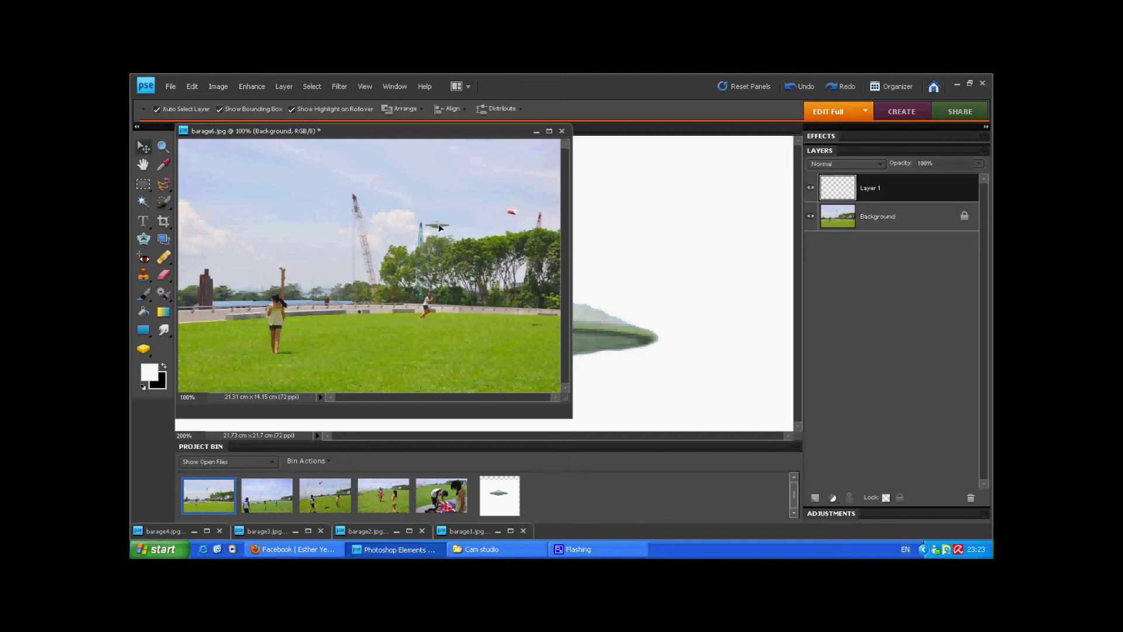
key("ctrl+e")
left_click(170, 86)
left_click(176, 186)
key("Return")
left_click(551, 258)
left_click(703, 334)
Place the UFO above the trees in barage1, flatten, save as barage1edit.jpg and close.
left_click(466, 531)
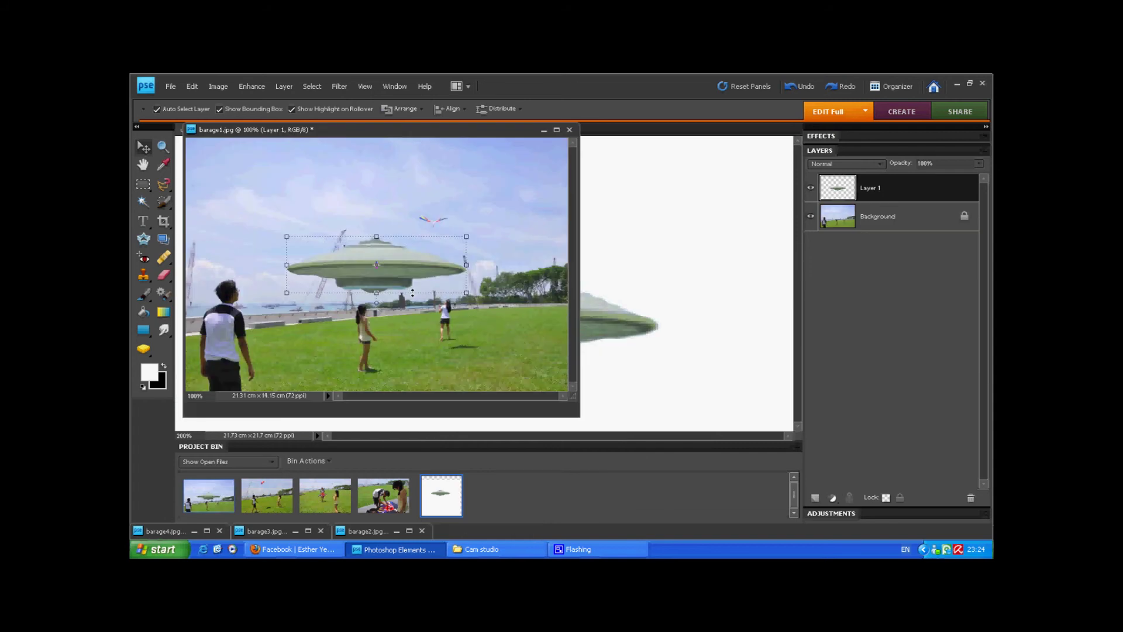
left_click_drag(548, 251, 519, 264)
key("z")
left_click(519, 265)
left_click(519, 264)
key("v")
key("ctrl+e")
key("ctrl+shift+s")
key("Return")
key("Return")
key("ctrl+w")
Add the UFO above the trees in barage2, flatten, save as barage2edit.jpg and close.
key("ctrl+Tab")
key("z")
key("v")
key("z")
left_click(484, 347)
key("v")
right_click(842, 212)
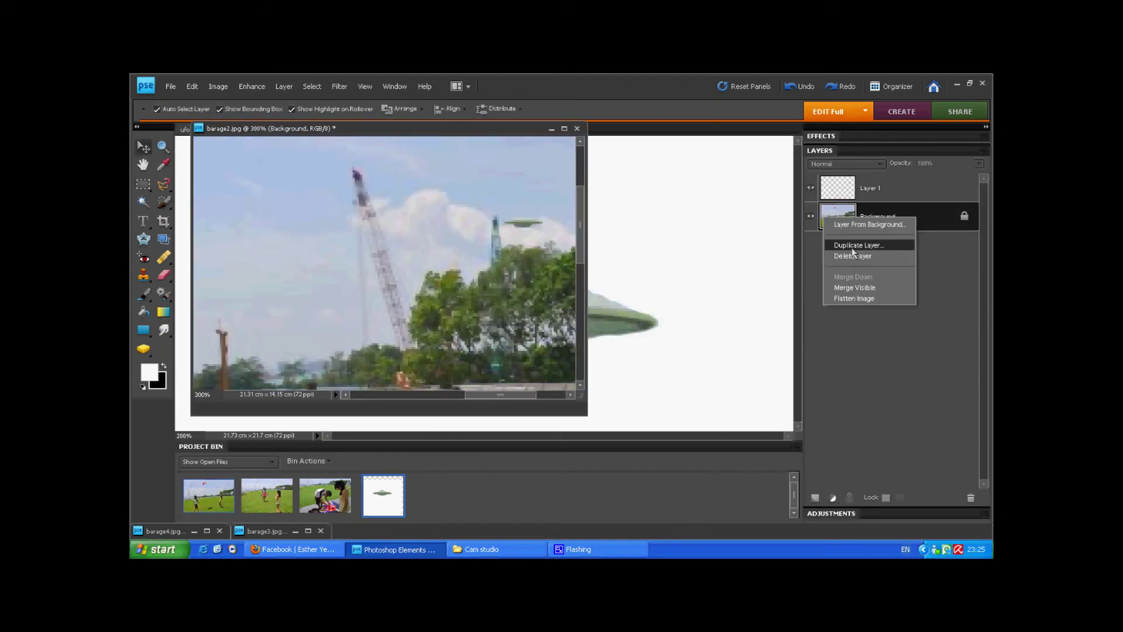
left_click(866, 296)
key("ctrl+shift+s")
left_click(702, 334)
key("Return")
key("ctrl+w")
Paste and shrink the UFO above the treeline in barage3, flatten, save as barage3edit.jpg and close.
key("ctrl+Tab")
key("ctrl+v")
left_click_drag(529, 206, 514, 178)
key("Return")
key("ctrl+equal")
key("ctrl+equal")
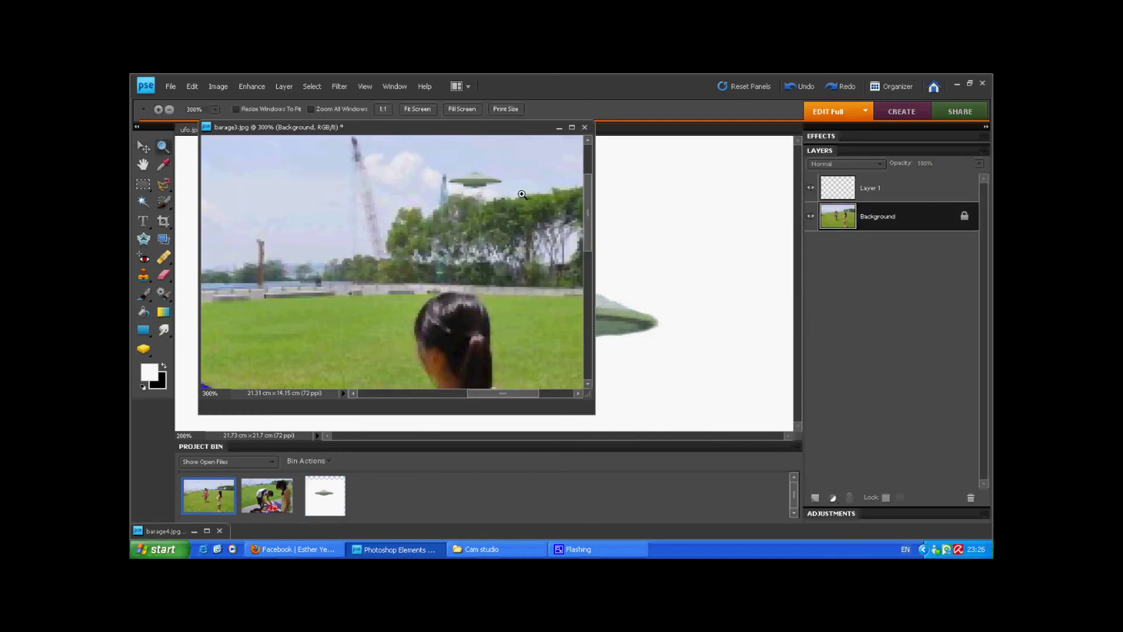
left_click(854, 223)
key("ctrl+shift+e")
key("ctrl+shift+s")
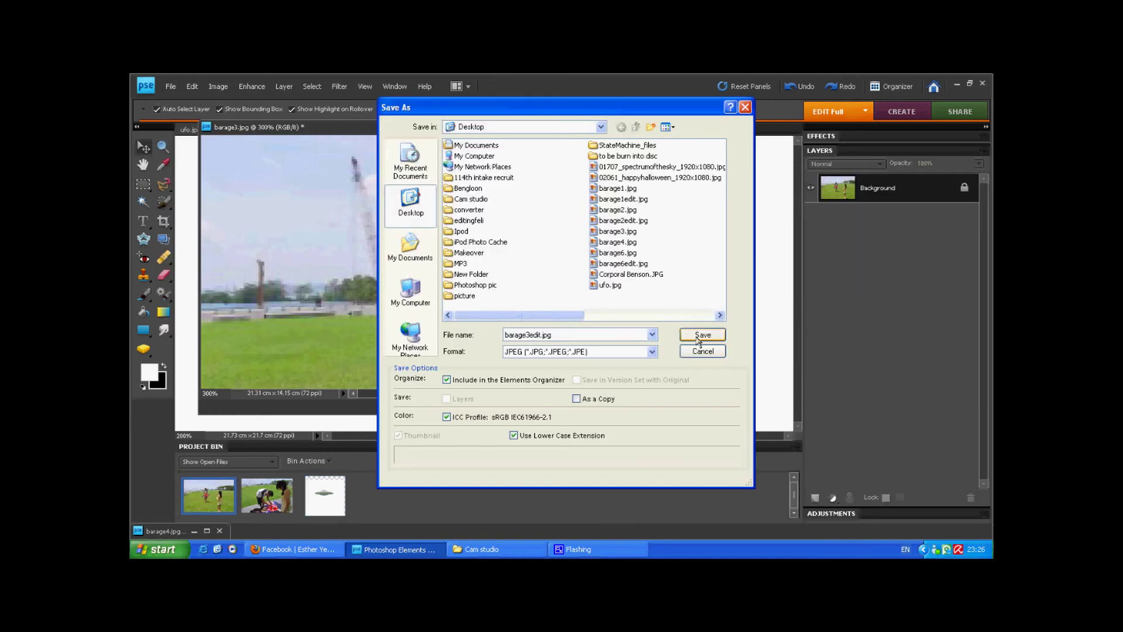
left_click(702, 334)
key("Return")
key("ctrl+w")
Check the UFO in barage4, flatten, and save it as barage4edit.jpg.
key("ctrl+Tab")
key("z")
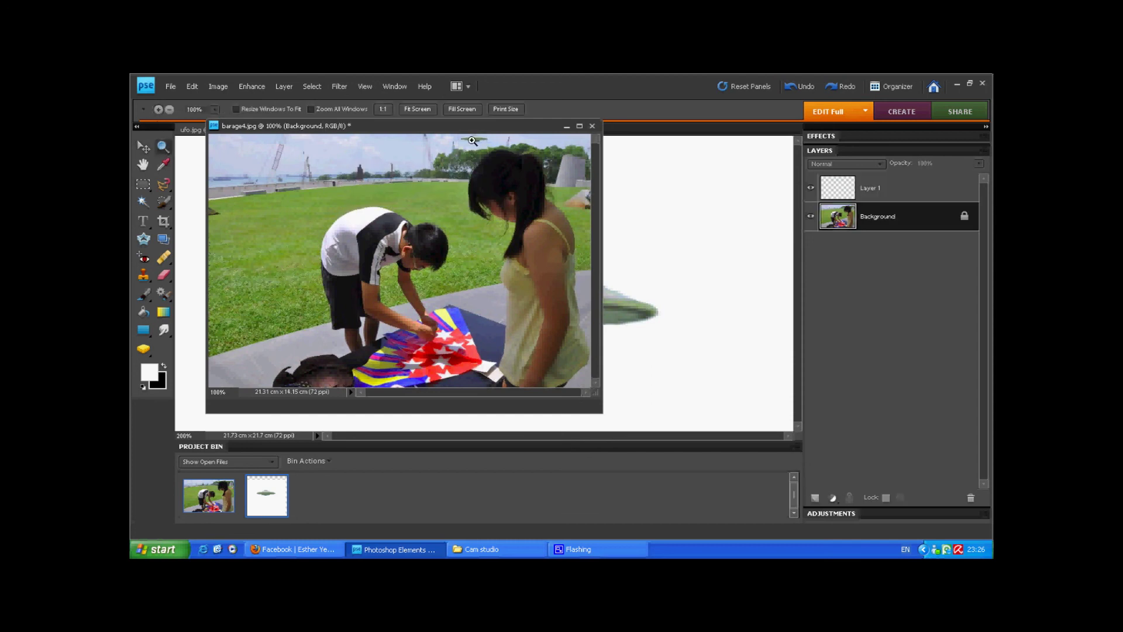
left_click(472, 141)
left_click(472, 141)
key("v")
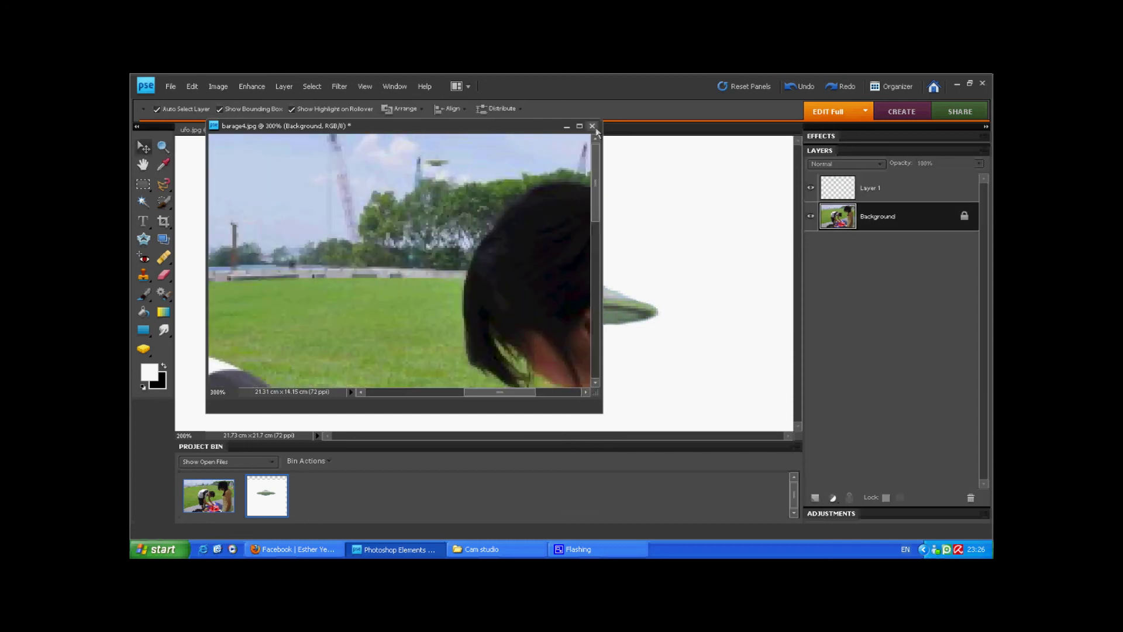
key("ctrl+shift+e")
left_click(171, 86)
left_click(238, 183)
left_click(702, 334)
key("Return")
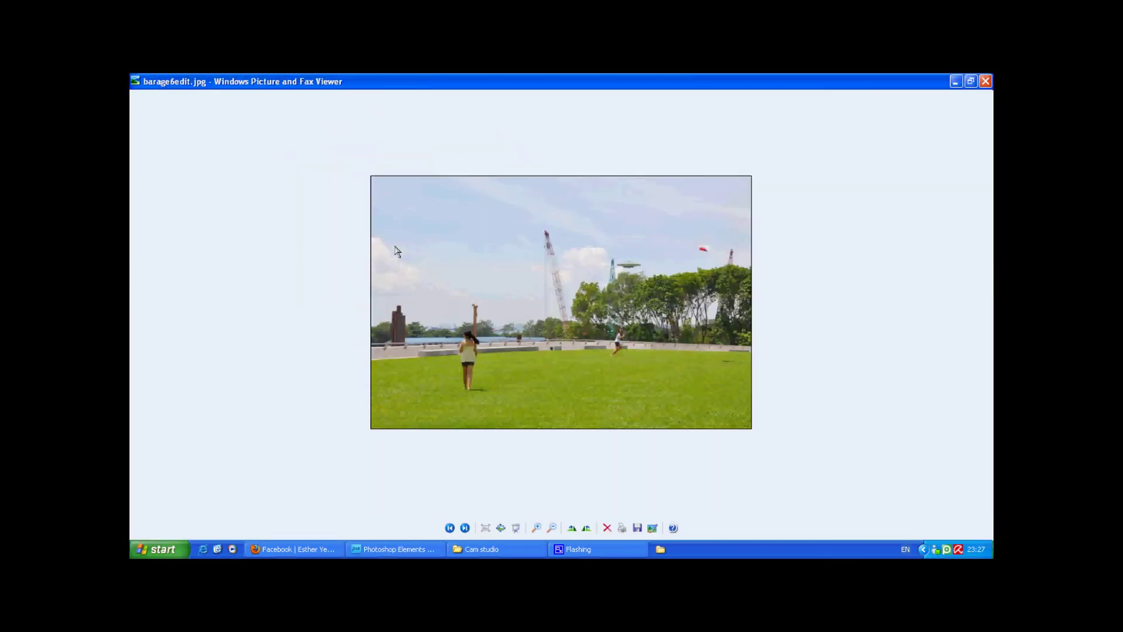